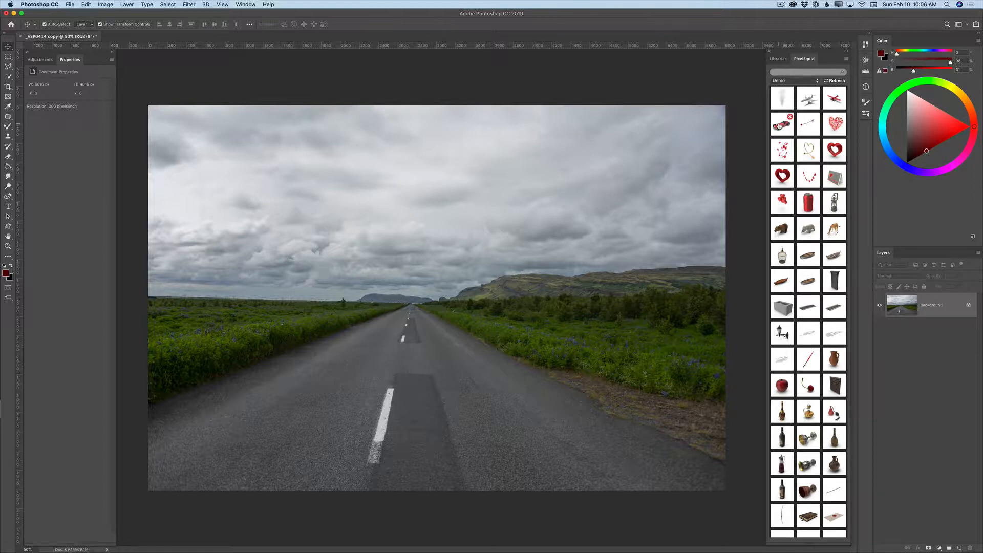
- Add the vintage racing car object to the road photo and rotate it to face straight forward
{"action": "left_click", "coordinate": [782, 125]}
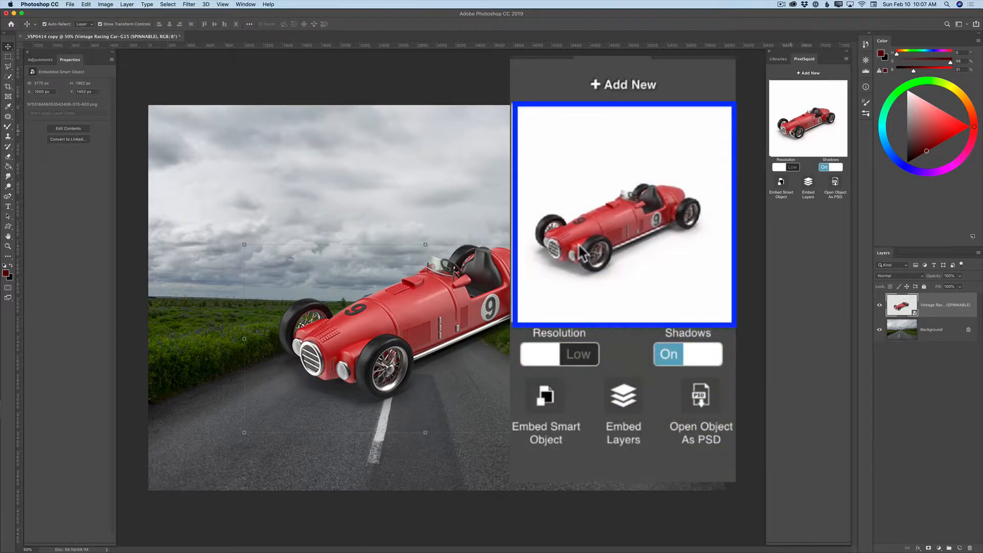
{"action": "left_click_drag", "start_coordinate": [791, 131], "coordinate": [802, 124]}
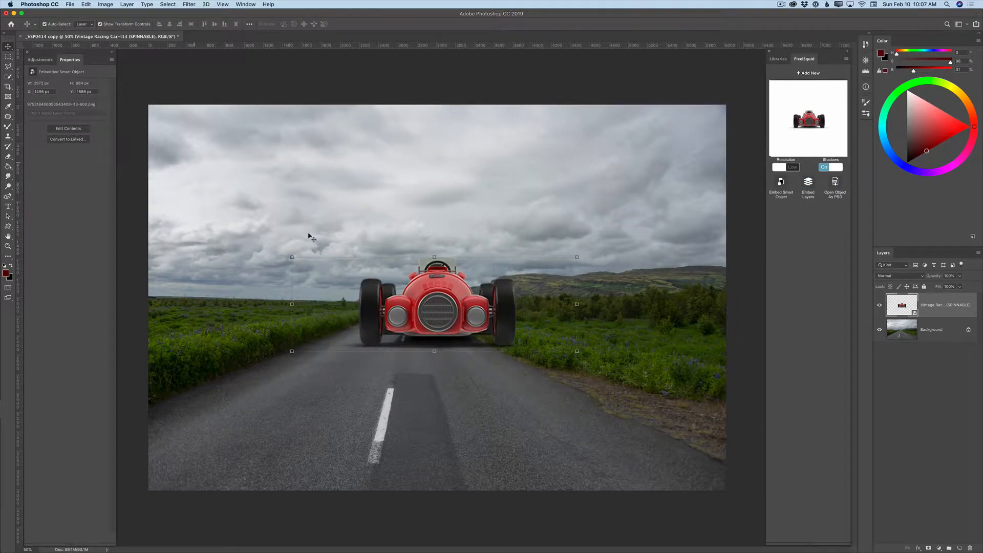
- Enlarge the car to about 3700 px wide including its shadow and place it in the middle of the road
{"action": "key", "text": "super+t"}
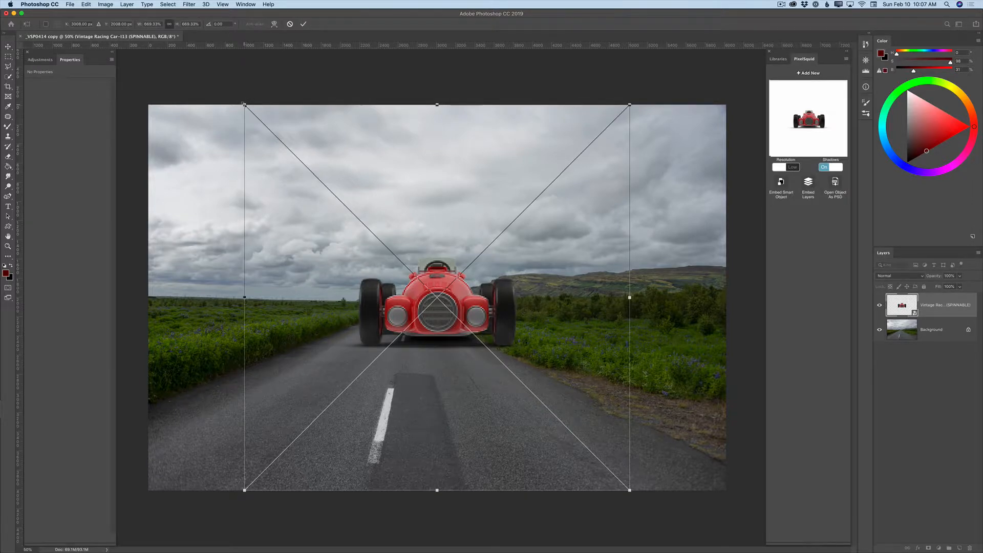
{"action": "left_click_drag", "start_coordinate": [245, 104], "coordinate": [138, 11]}
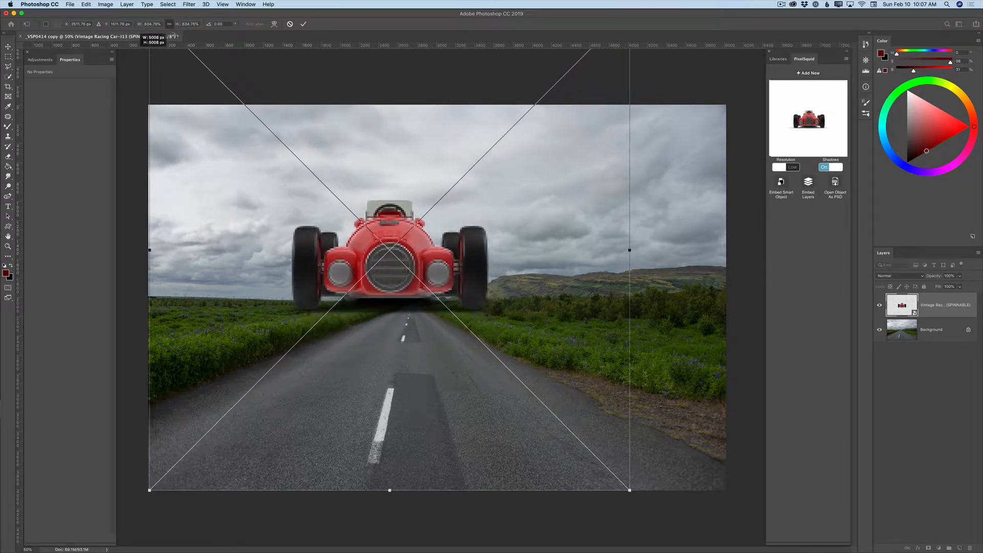
{"action": "left_click_drag", "start_coordinate": [382, 294], "coordinate": [413, 390]}
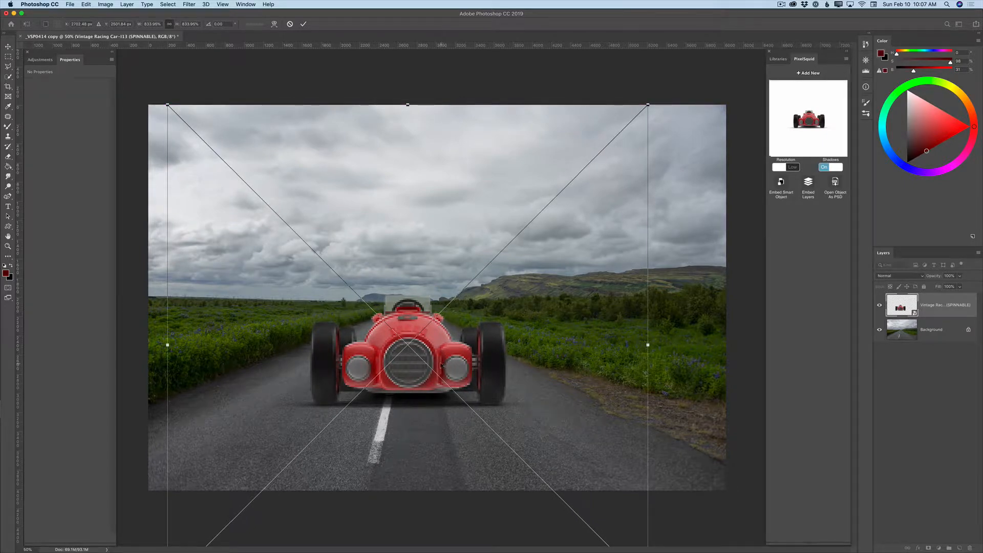
{"action": "left_click", "coordinate": [303, 24]}
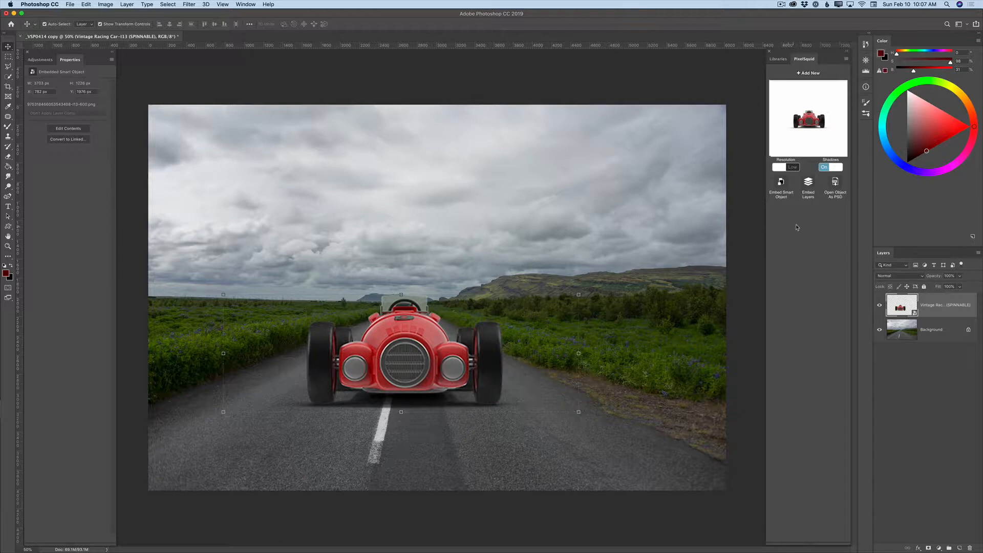
- Switch the car object to high resolution and rename its layer "car"
{"action": "left_click", "coordinate": [793, 168]}
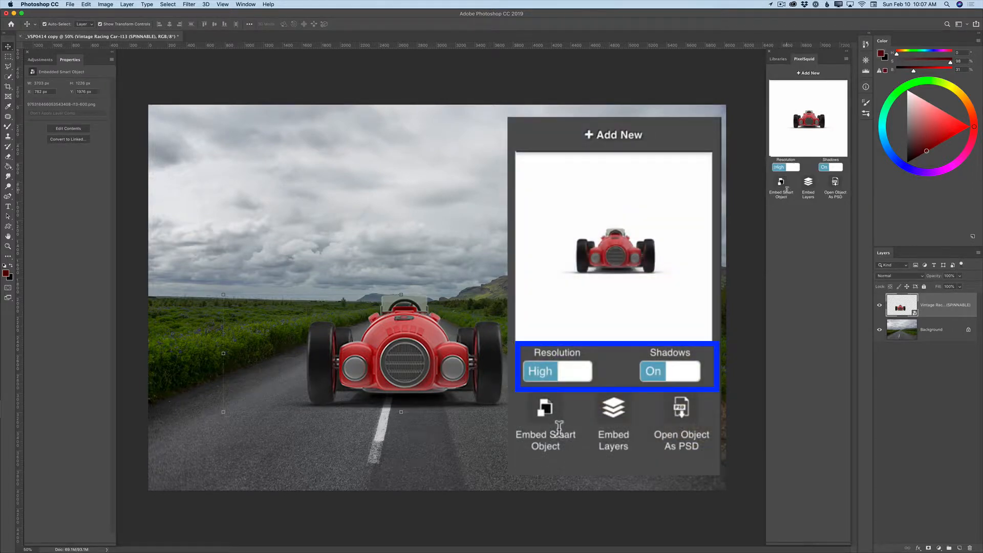
{"action": "double_click", "coordinate": [936, 306]}
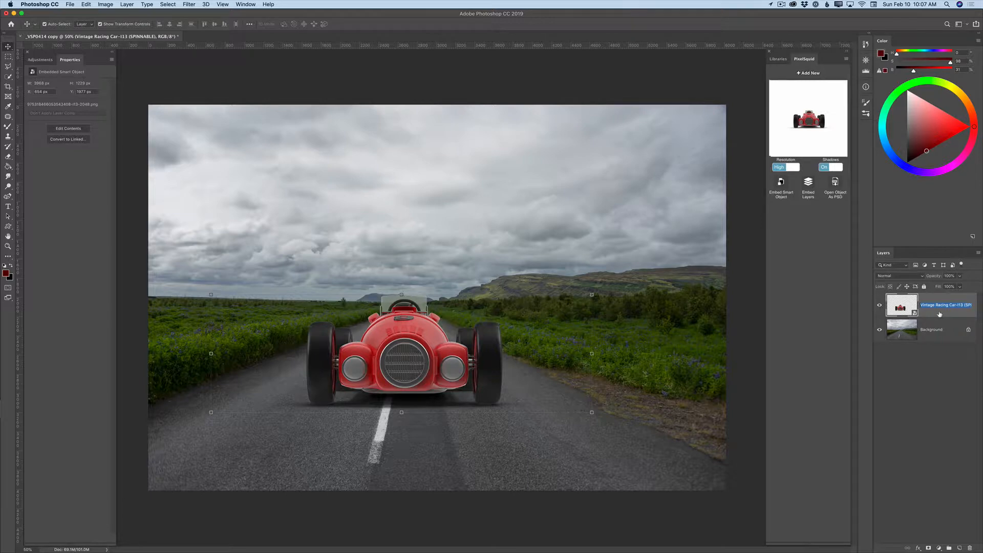
{"action": "type", "text": "Car"}
{"action": "key", "text": "Return"}
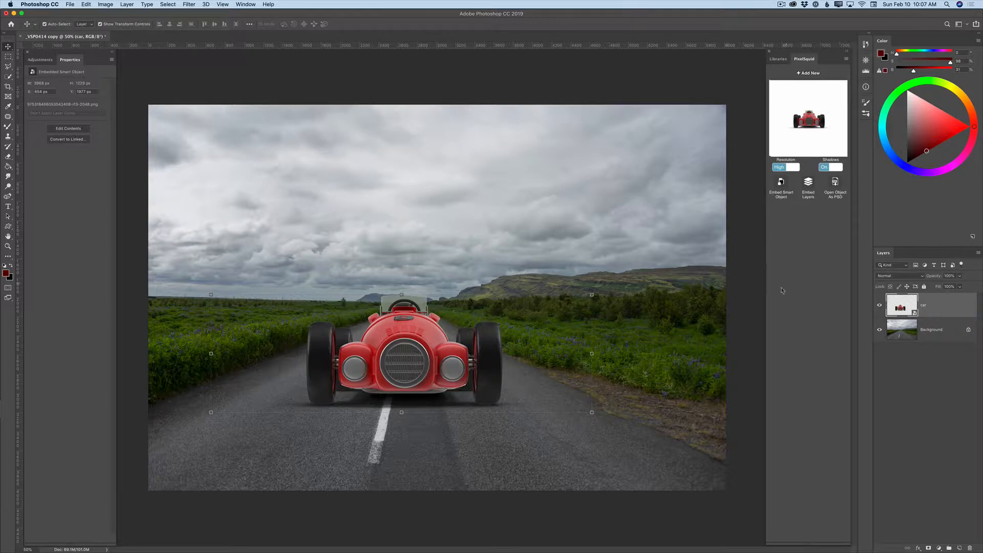
- Insert the red light aircraft directly above the Background layer and rotate it to show its underside with the nose up
{"action": "left_click", "coordinate": [942, 338]}
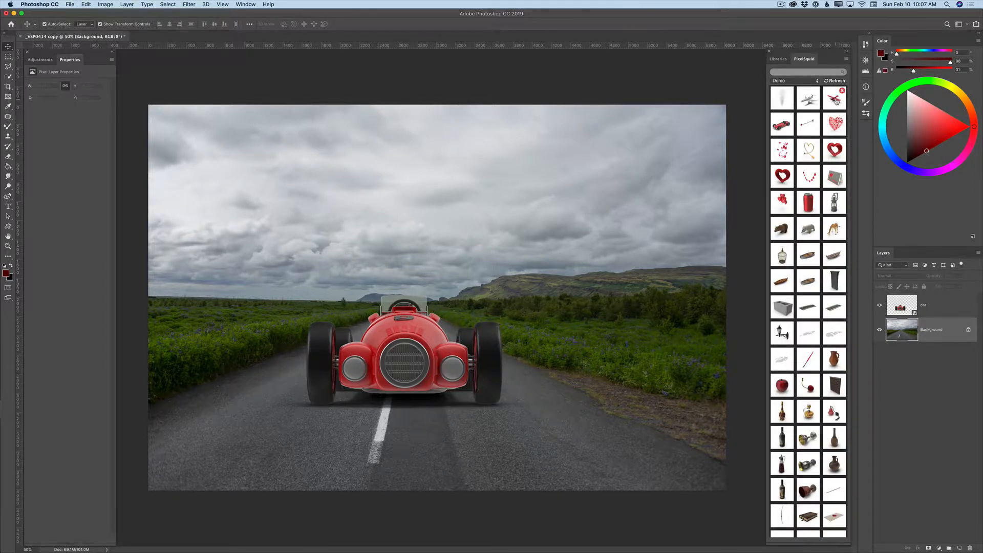
{"action": "left_click", "coordinate": [834, 99]}
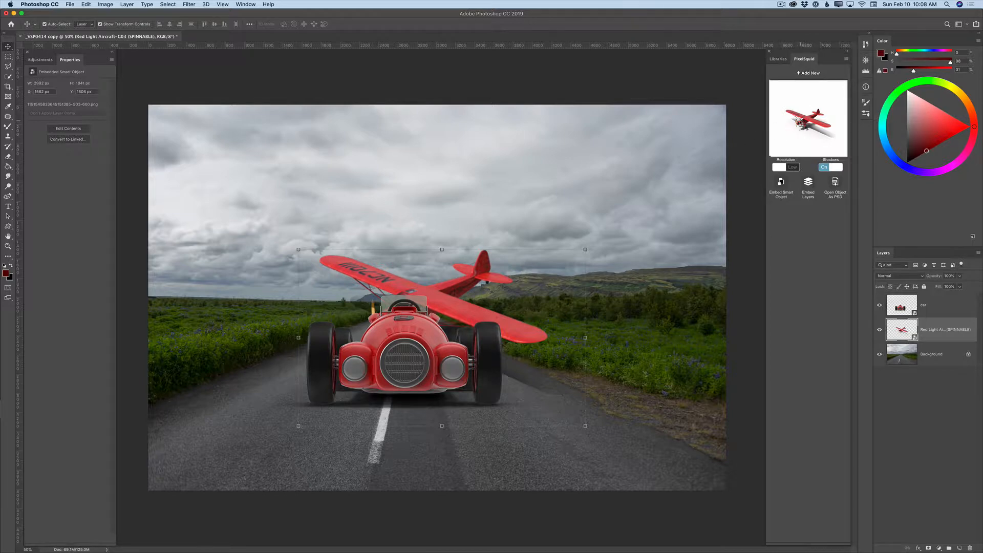
{"action": "left_click_drag", "start_coordinate": [800, 123], "coordinate": [801, 115]}
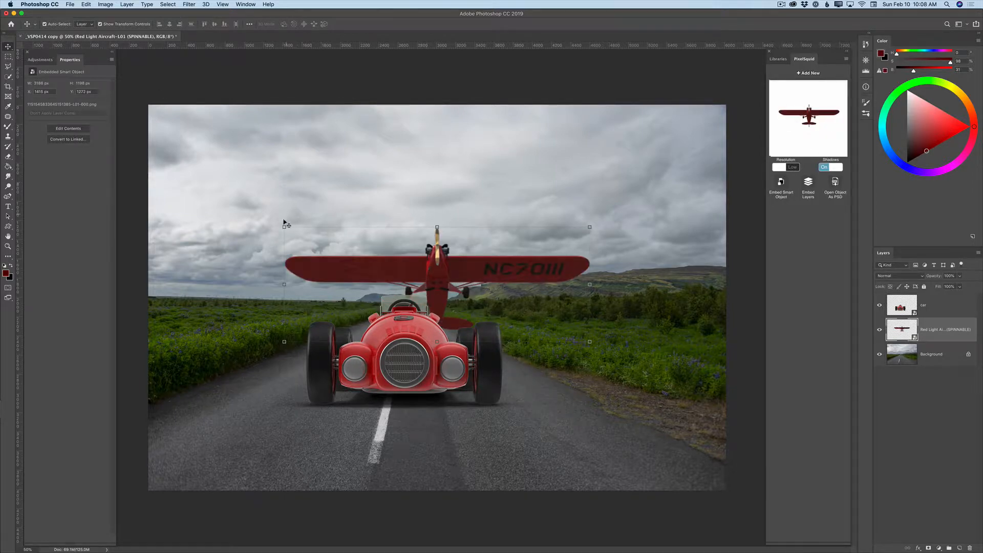
- Enlarge the aircraft to about 4780 px wide and place it in the sky centred above the car
{"action": "left_click_drag", "start_coordinate": [245, 106], "coordinate": [47, 6]}
{"action": "left_click_drag", "start_coordinate": [436, 183], "coordinate": [485, 189]}
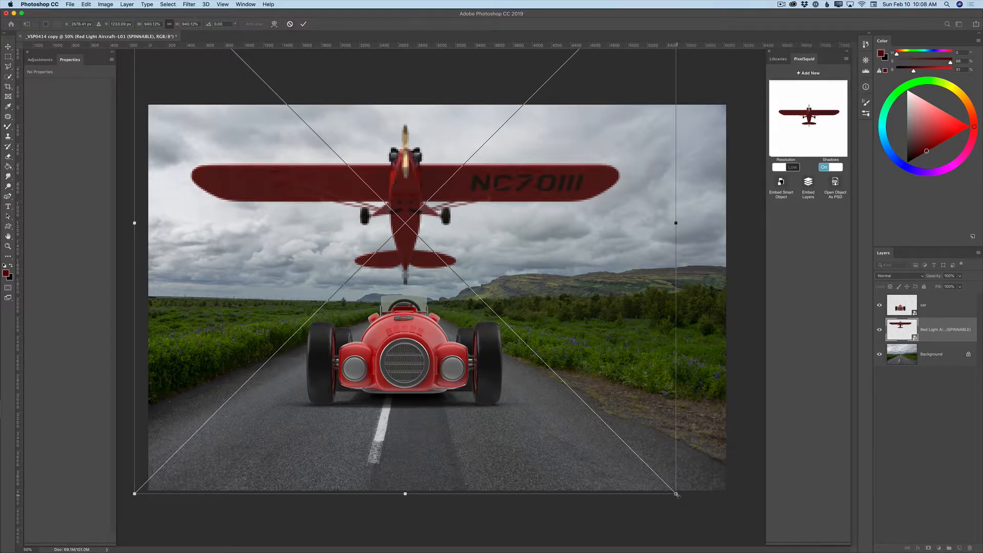
{"action": "left_click_drag", "start_coordinate": [676, 495], "coordinate": [715, 529]}
{"action": "left_click_drag", "start_coordinate": [521, 212], "coordinate": [496, 189]}
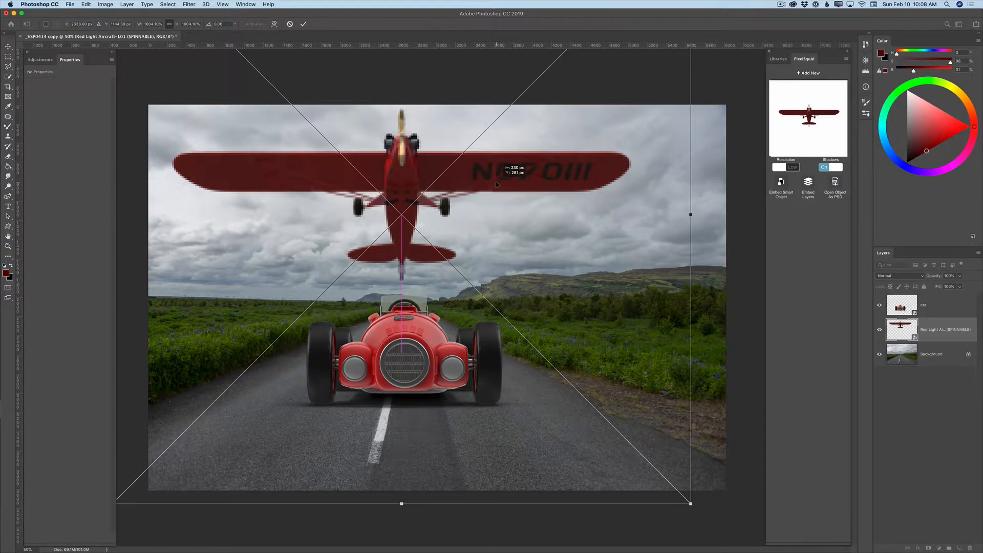
{"action": "left_click", "coordinate": [304, 24]}
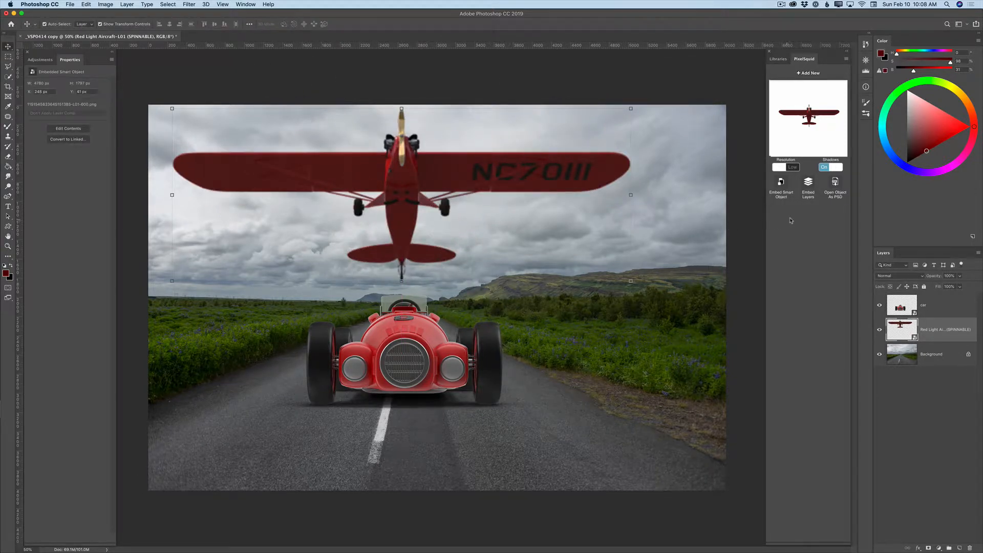
- Turn off the aircraft's shadows, set it to high resolution and rename its layer "1"
{"action": "left_click", "coordinate": [825, 171]}
{"action": "left_click", "coordinate": [791, 169]}
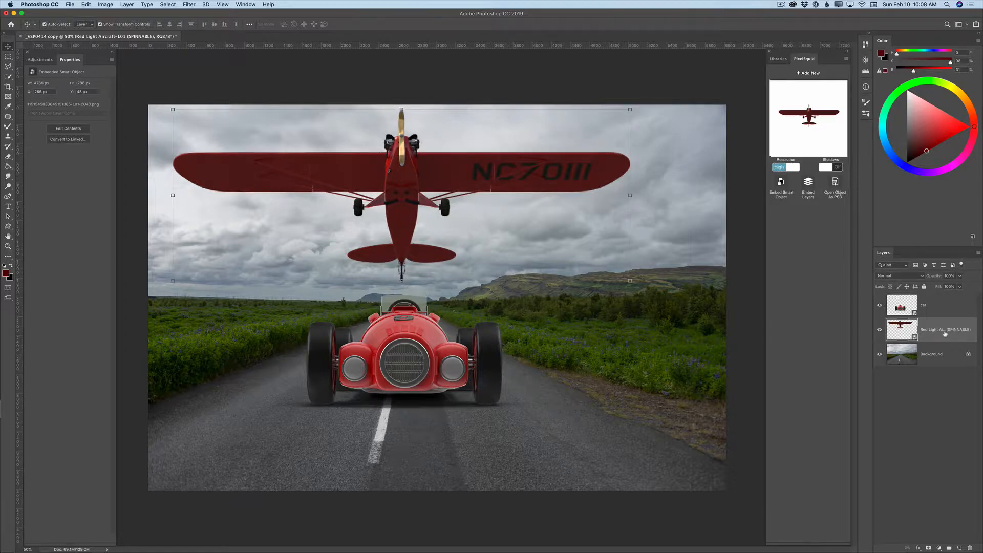
{"action": "double_click", "coordinate": [924, 330]}
{"action": "type", "text": "1"}
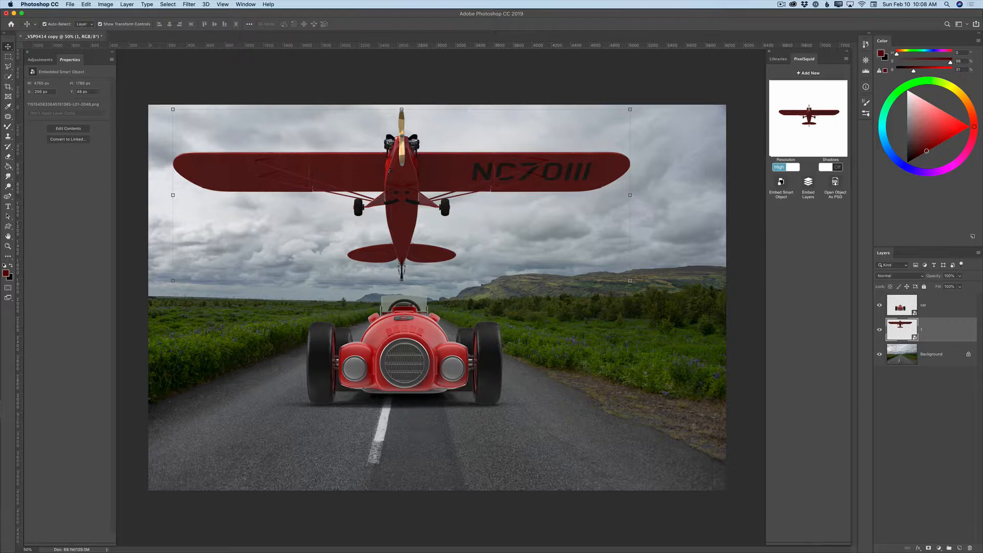
- Duplicate aircraft layer 1 and rename the copy "2"
{"action": "left_click_drag", "start_coordinate": [922, 331], "coordinate": [959, 548]}
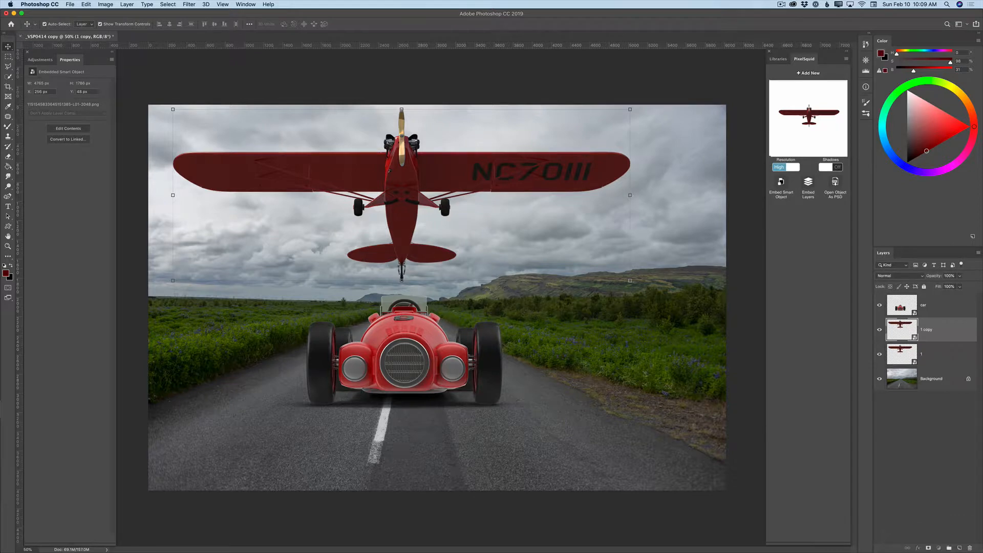
{"action": "double_click", "coordinate": [927, 330]}
{"action": "type", "text": "2"}
{"action": "key", "text": "Return"}
- Distort aircraft layer 2 into a flat strip about 450 px tall and lay it across the road behind the car
{"action": "left_click", "coordinate": [86, 4]}
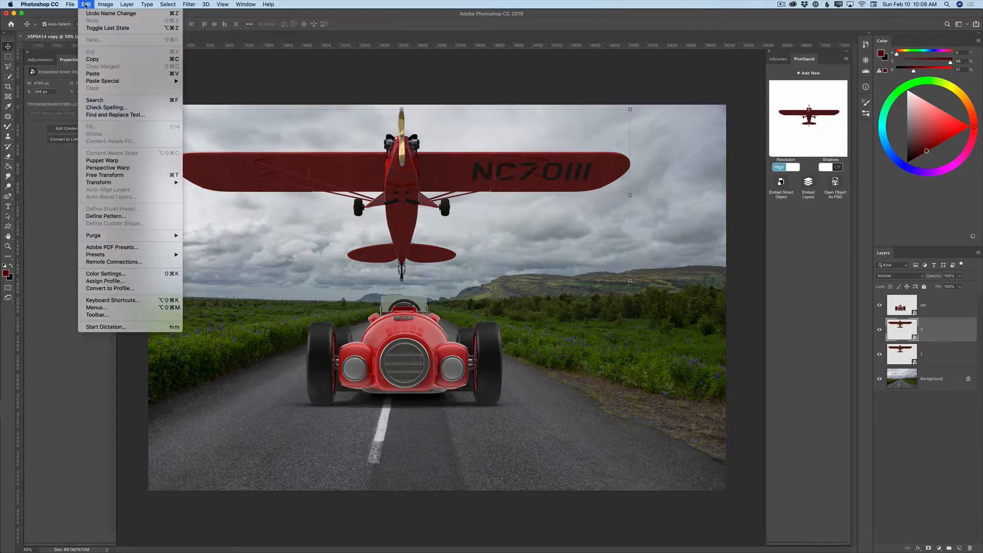
{"action": "mouse_move", "coordinate": [154, 182]}
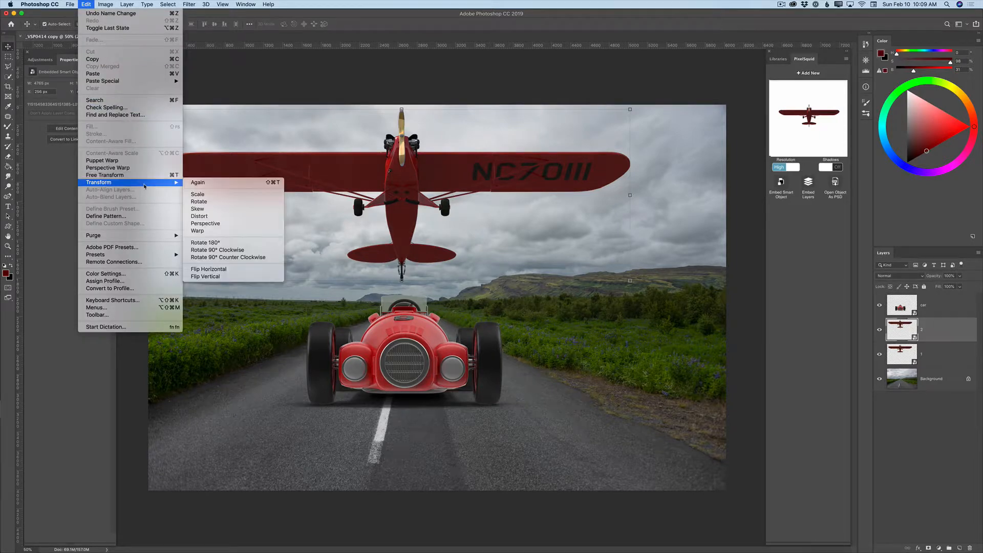
{"action": "left_click", "coordinate": [216, 219]}
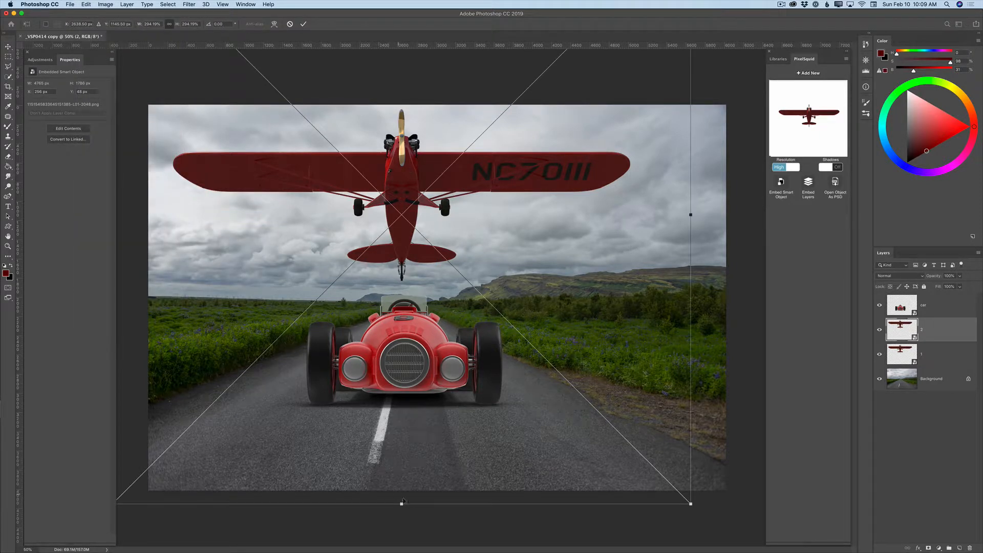
{"action": "left_click_drag", "start_coordinate": [403, 502], "coordinate": [427, 326]}
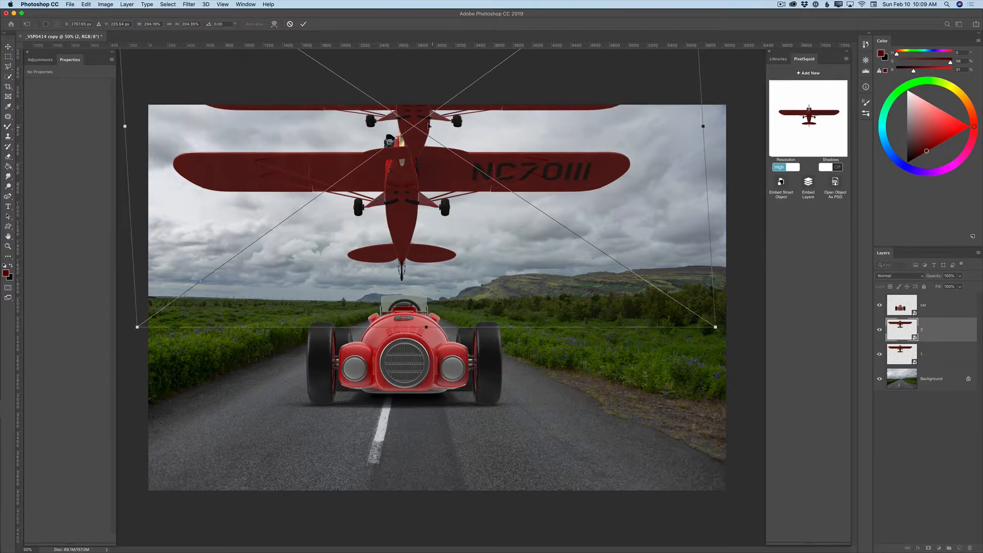
{"action": "left_click_drag", "start_coordinate": [429, 124], "coordinate": [432, 267]}
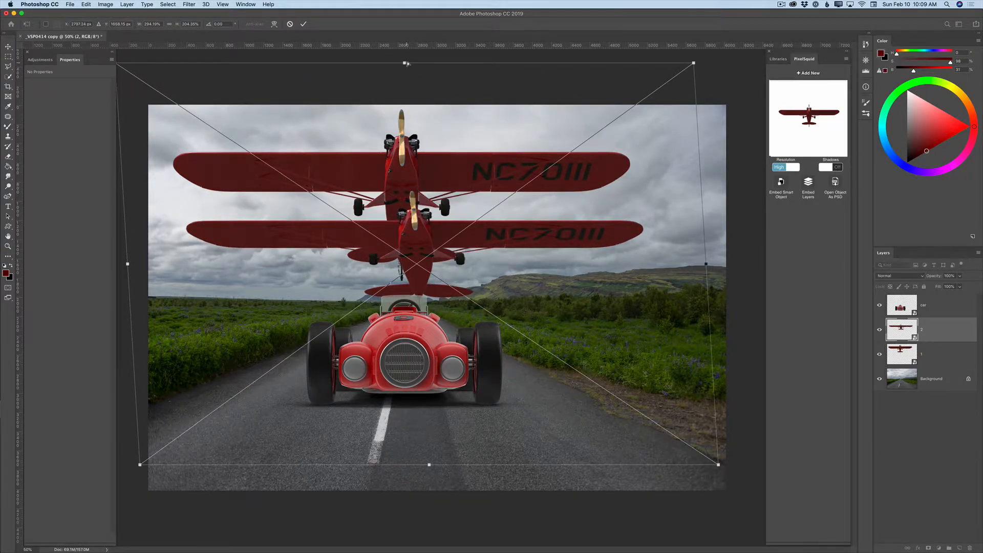
{"action": "left_click_drag", "start_coordinate": [404, 63], "coordinate": [448, 305]}
{"action": "left_click_drag", "start_coordinate": [525, 390], "coordinate": [545, 384]}
{"action": "left_click", "coordinate": [303, 24]}
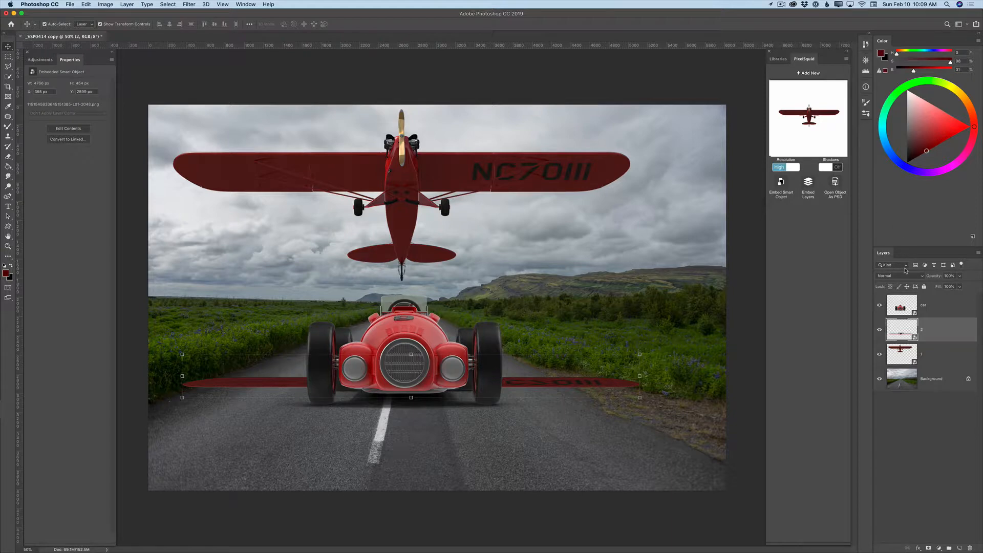
- Set layer 2 to the Multiply blend mode with 52% opacity
{"action": "left_click", "coordinate": [890, 278]}
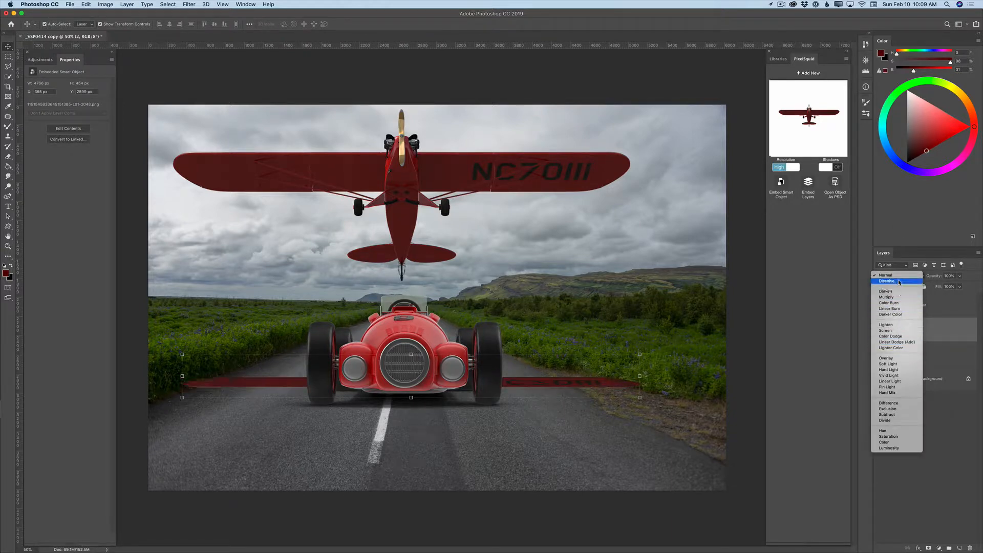
{"action": "left_click", "coordinate": [894, 298]}
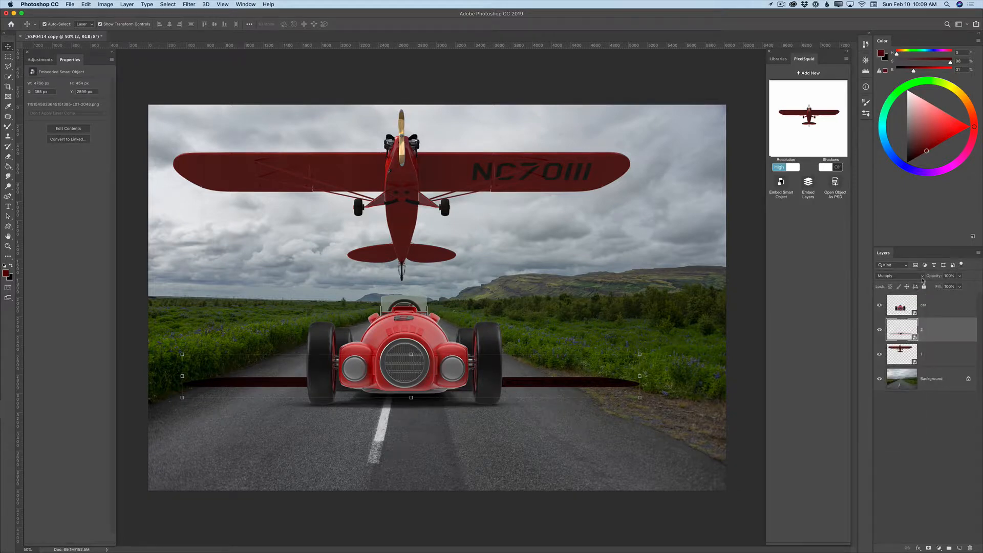
{"action": "left_click", "coordinate": [960, 277]}
{"action": "left_click_drag", "start_coordinate": [940, 286], "coordinate": [943, 286]}
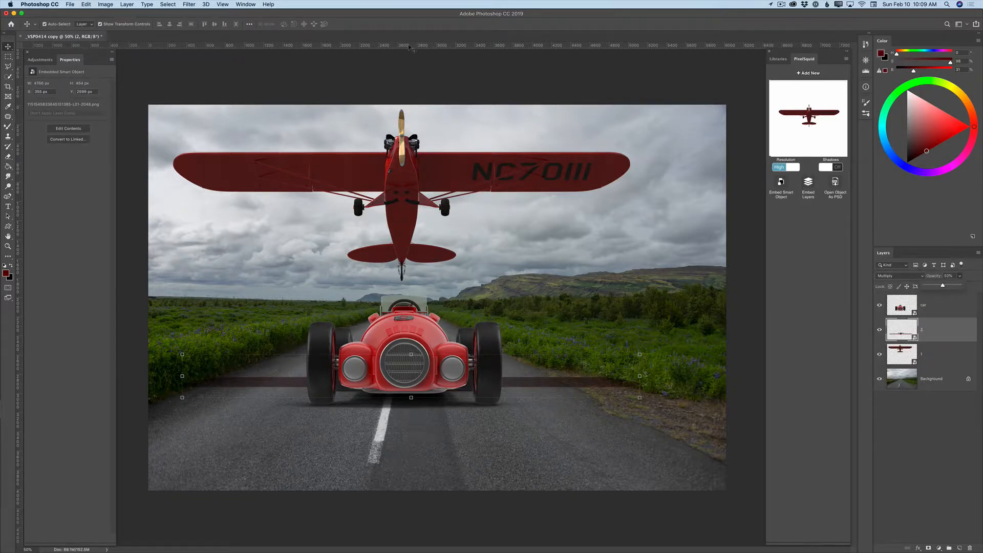
- Apply a Motion Blur filter to layer 2 to soften the flattened aircraft shape on the road
{"action": "left_click", "coordinate": [190, 5]}
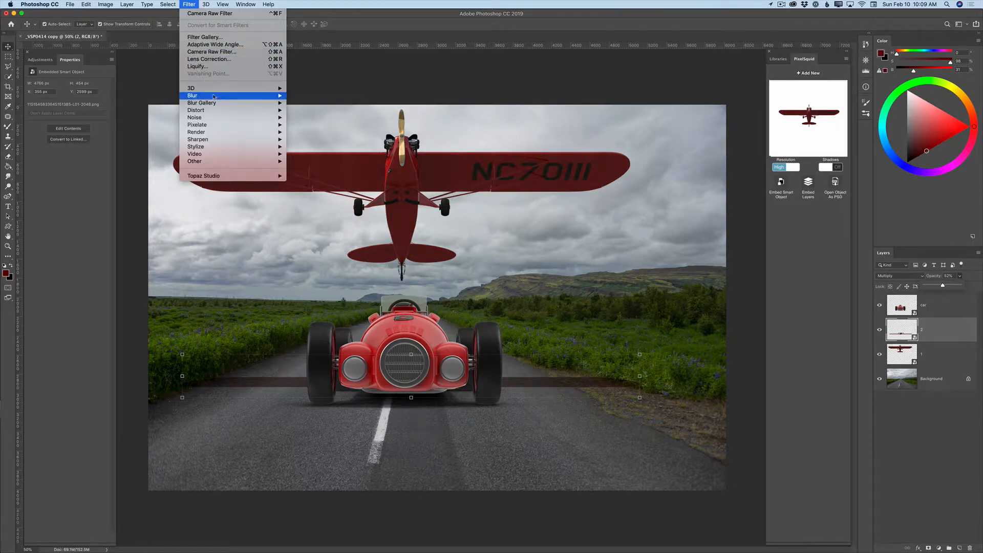
{"action": "mouse_move", "coordinate": [220, 96]}
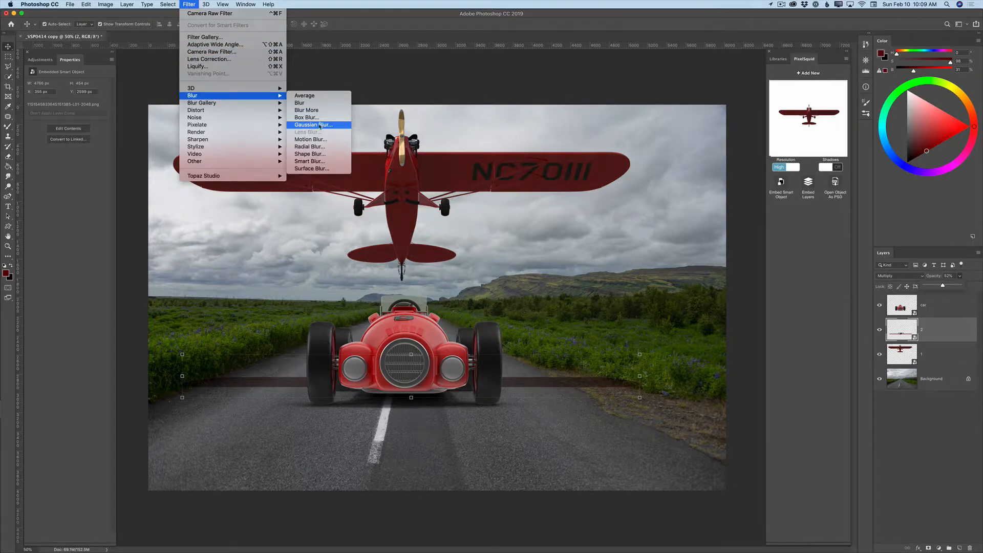
{"action": "left_click", "coordinate": [325, 140]}
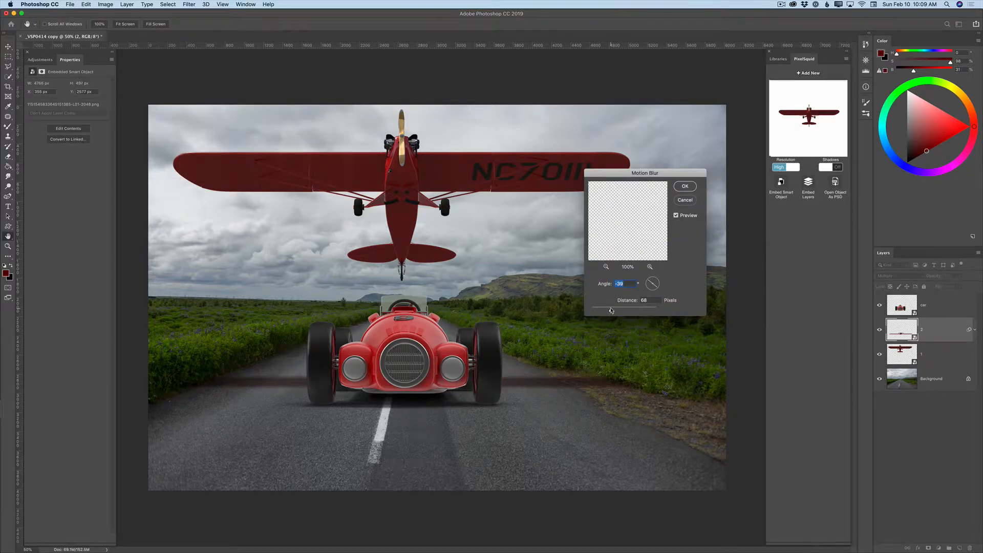
{"action": "left_click_drag", "start_coordinate": [611, 310], "coordinate": [615, 311]}
{"action": "key", "text": "Tab"}
{"action": "left_click", "coordinate": [684, 185]}
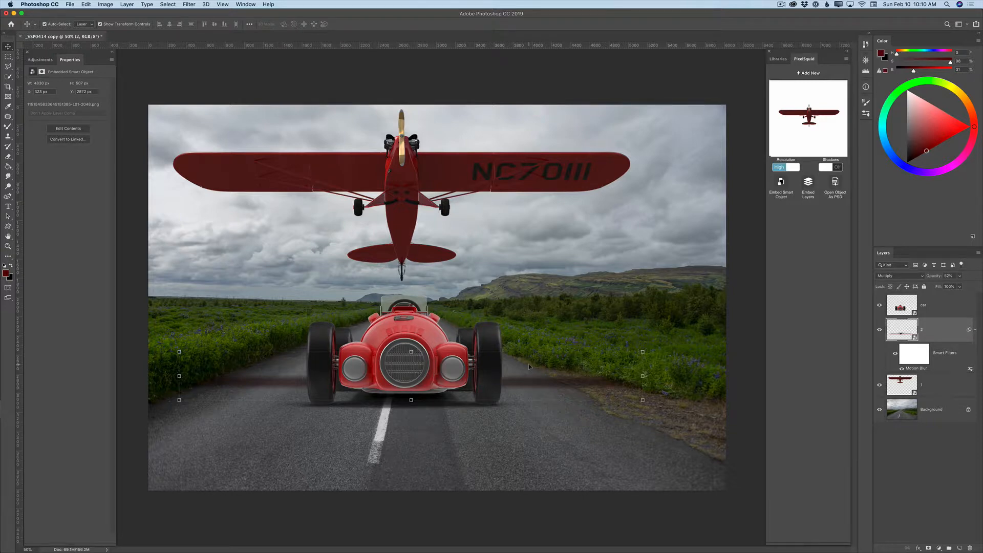
- Clip a Levels adjustment to layer 2 with its white output level at 0, and hide the Background layer
{"action": "left_click", "coordinate": [40, 61]}
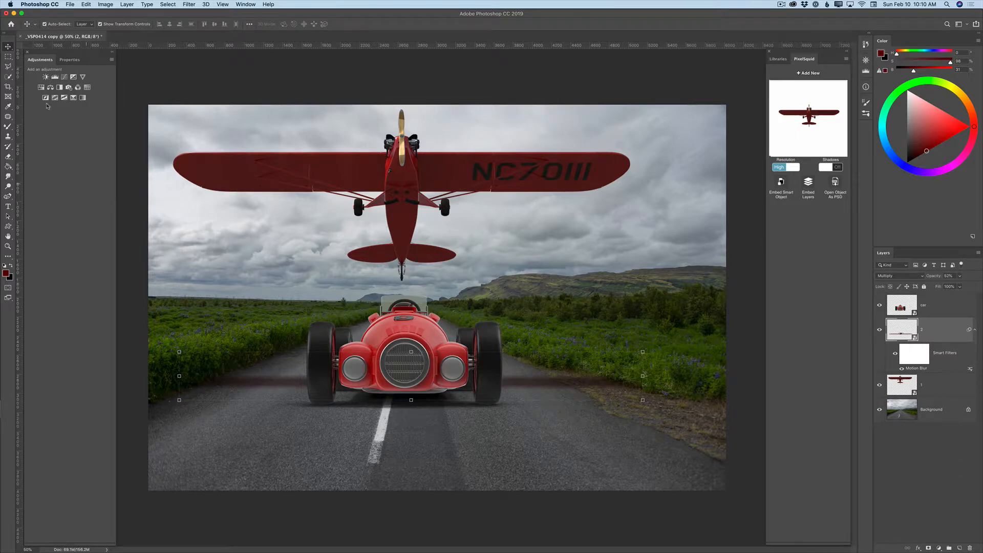
{"action": "left_click", "coordinate": [55, 77]}
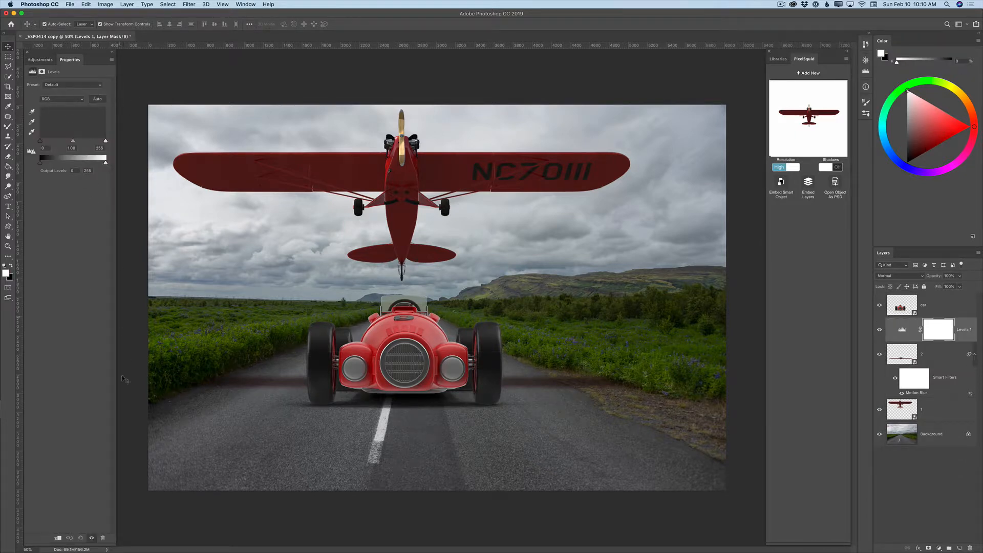
{"action": "left_click", "coordinate": [58, 538]}
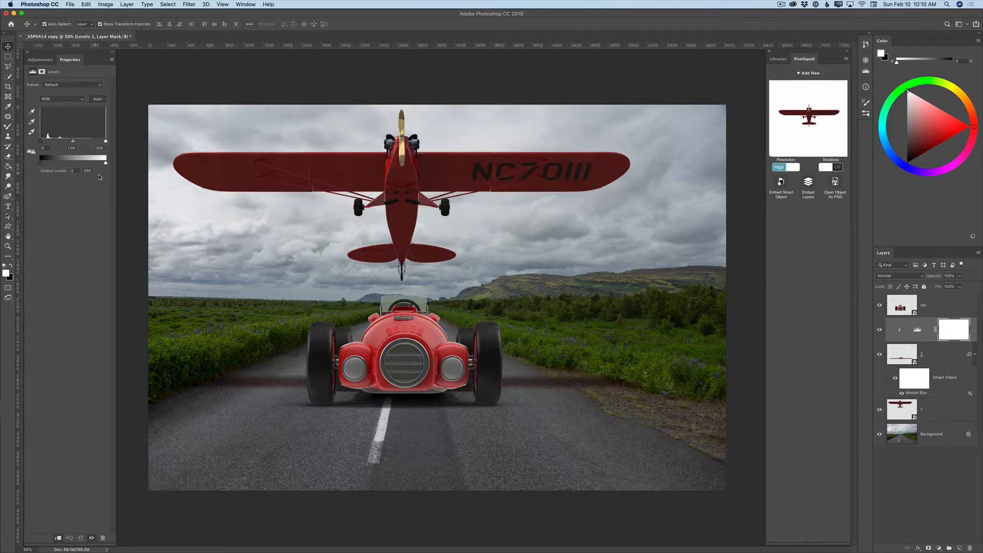
{"action": "left_click_drag", "start_coordinate": [106, 164], "coordinate": [40, 160]}
{"action": "left_click", "coordinate": [880, 435]}
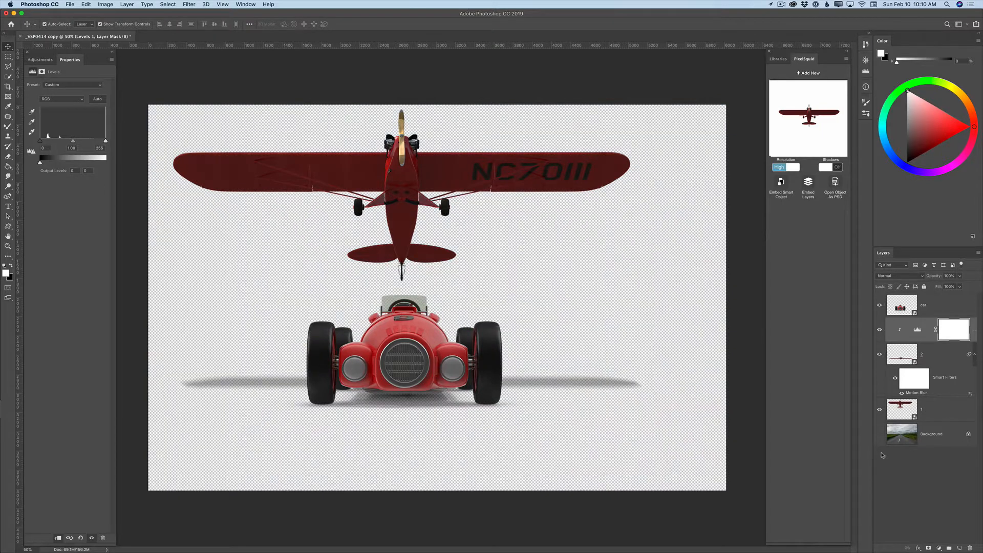
- Merge the visible car, aircraft and shadow layers into one layer, and show the Background layer again
{"action": "left_click", "coordinate": [977, 254]}
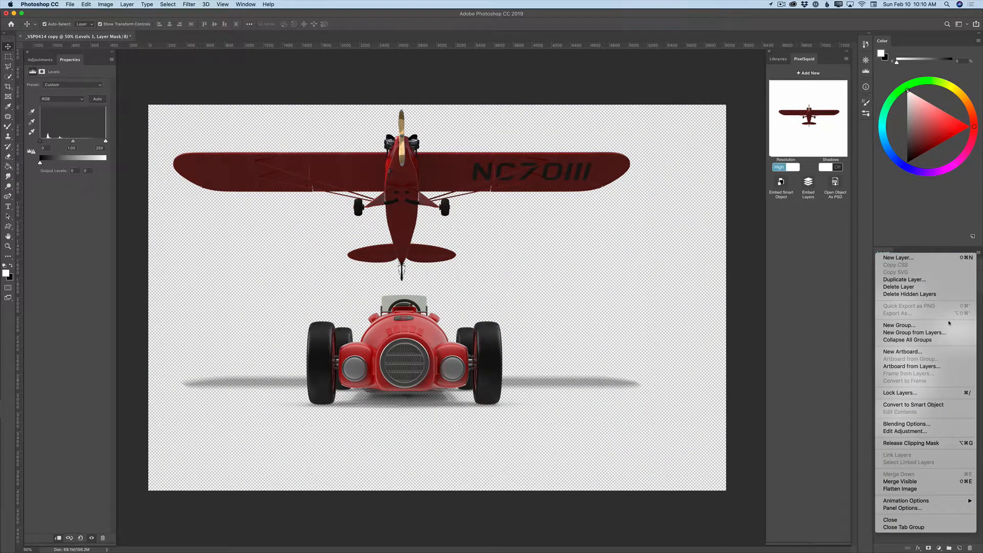
{"action": "left_click", "coordinate": [900, 480]}
{"action": "left_click", "coordinate": [880, 330]}
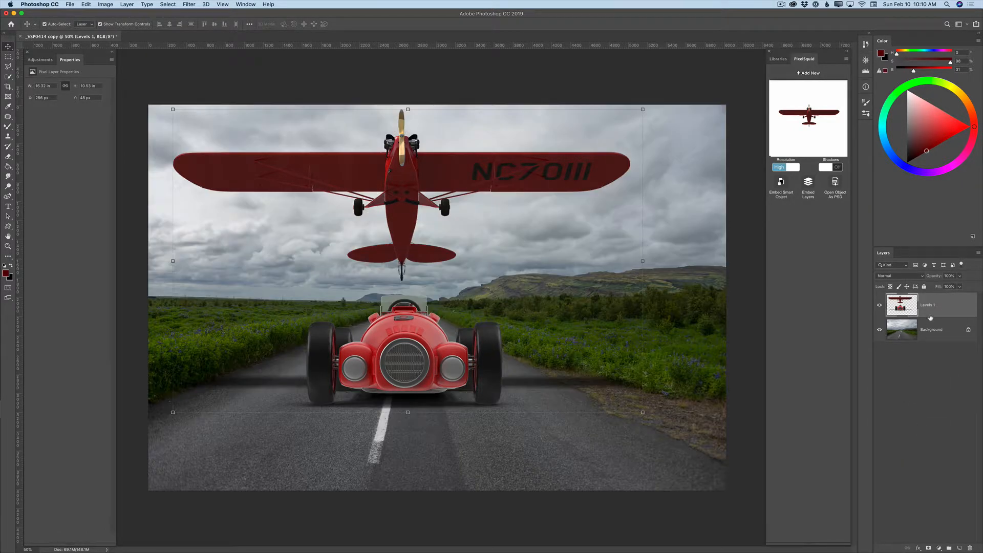
- Duplicate the Background layer and start a Path Blur from the Blur Gallery on the copy
{"action": "left_click_drag", "start_coordinate": [941, 332], "coordinate": [960, 547]}
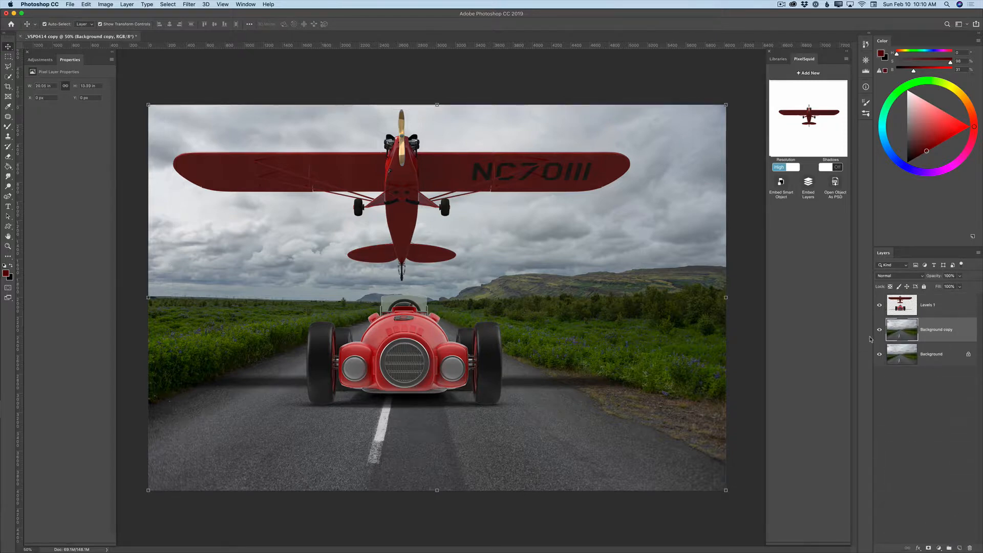
{"action": "left_click", "coordinate": [189, 4]}
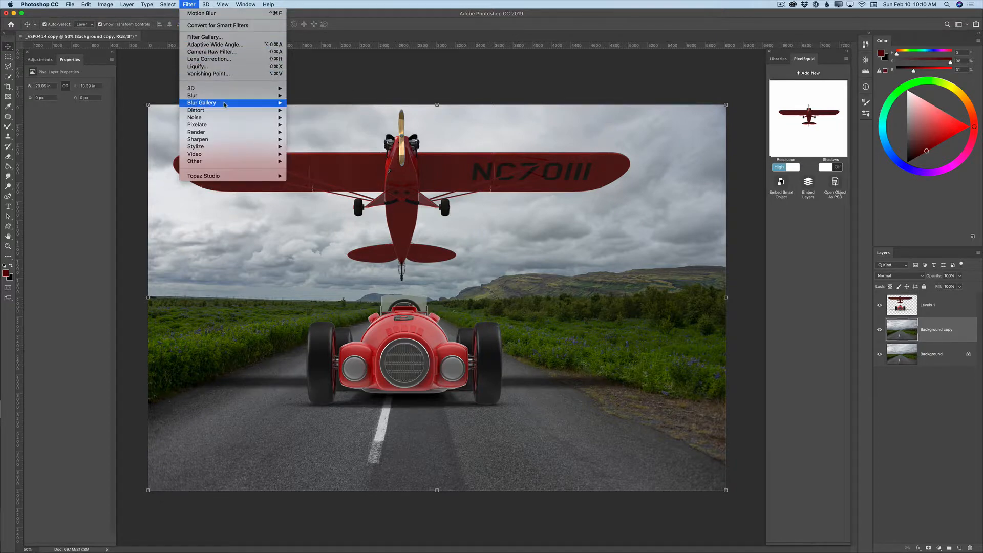
{"action": "mouse_move", "coordinate": [228, 105]}
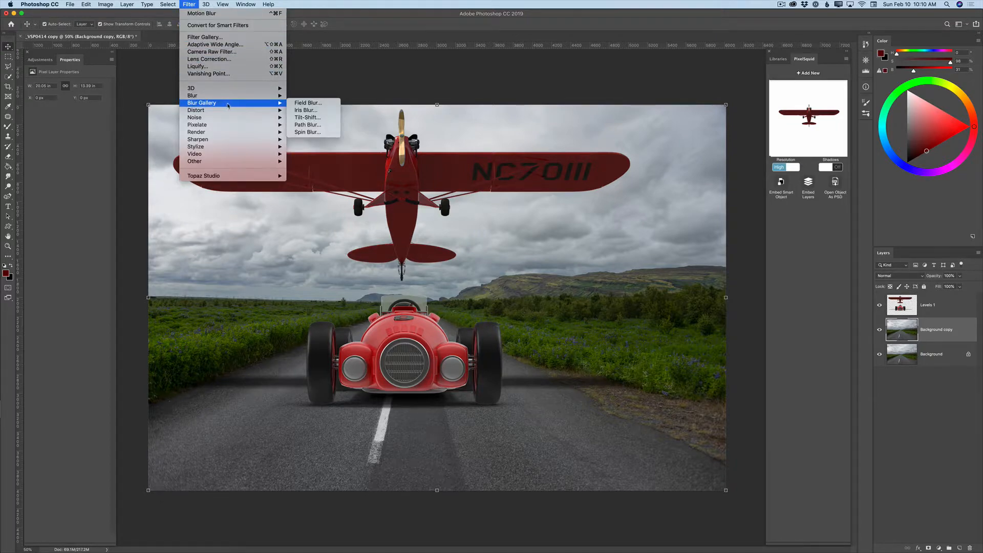
{"action": "left_click", "coordinate": [314, 126]}
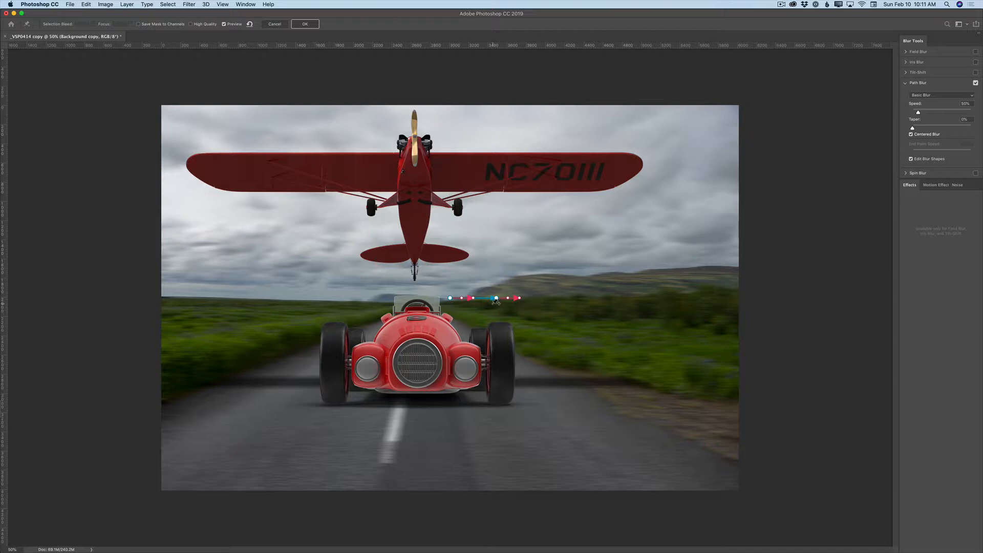
- Reposition the blur path so it runs straight down from the car's grille onto the road in front
{"action": "left_click_drag", "start_coordinate": [492, 304], "coordinate": [486, 319]}
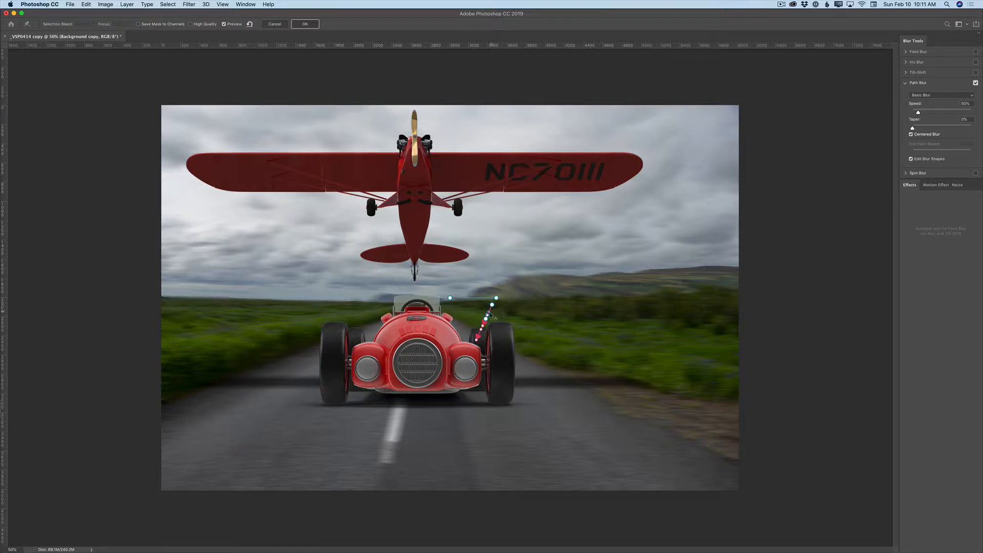
{"action": "key", "text": "Delete"}
{"action": "left_click", "coordinate": [496, 298]}
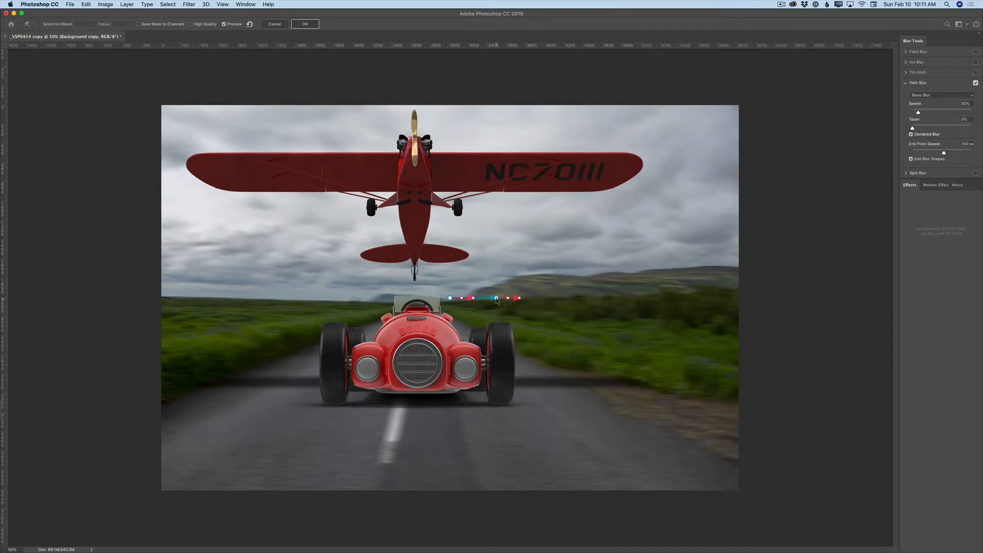
{"action": "left_click_drag", "start_coordinate": [496, 300], "coordinate": [451, 371]}
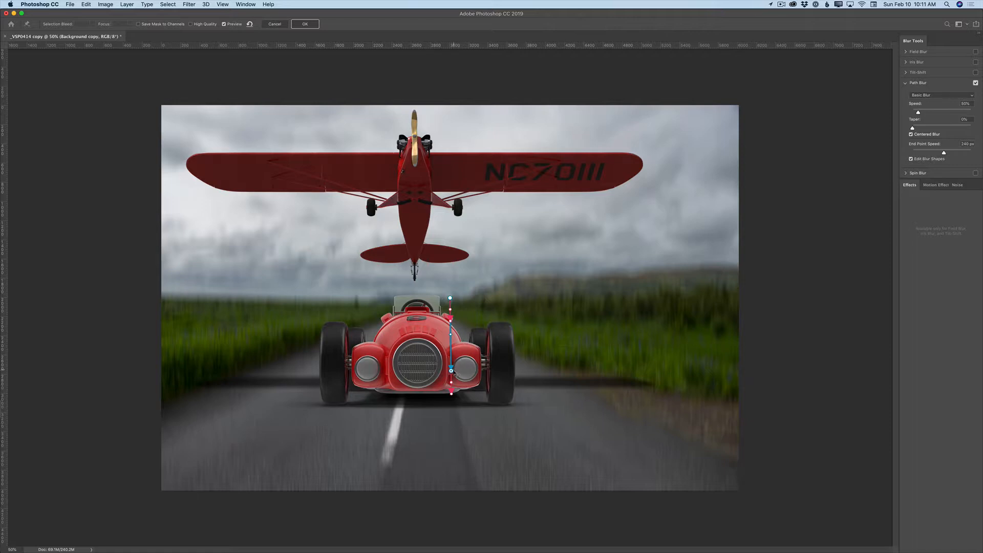
{"action": "left_click_drag", "start_coordinate": [451, 370], "coordinate": [415, 457]}
- Reduce the Path Blur speed to almost zero and apply the filter to the Background copy
{"action": "mouse_move", "coordinate": [919, 114]}
{"action": "left_mouse_down"}
{"action": "mouse_move", "coordinate": [967, 115]}
{"action": "mouse_move", "coordinate": [912, 114]}
{"action": "left_mouse_up"}
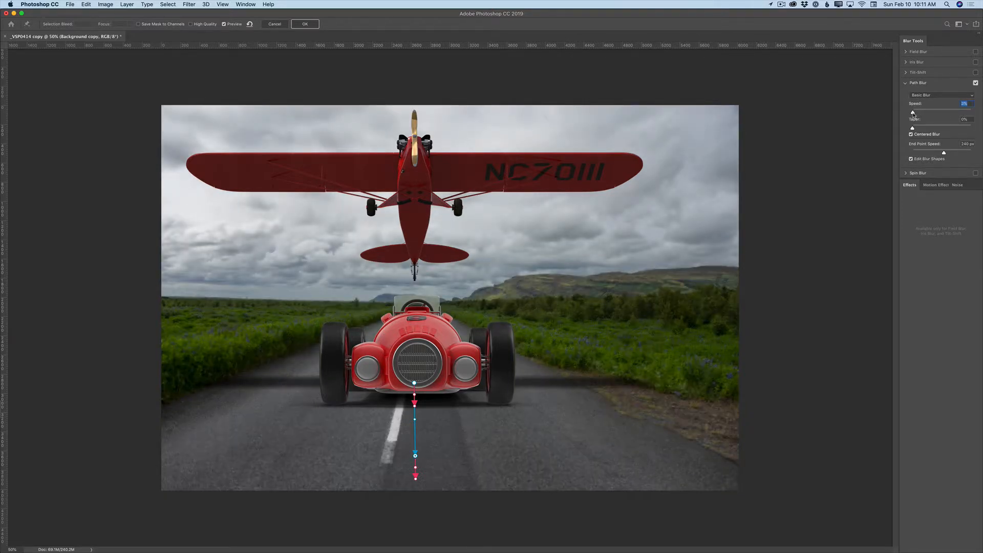
{"action": "left_click_drag", "start_coordinate": [913, 113], "coordinate": [914, 114]}
{"action": "left_click_drag", "start_coordinate": [914, 113], "coordinate": [913, 113]}
{"action": "left_click", "coordinate": [306, 24]}
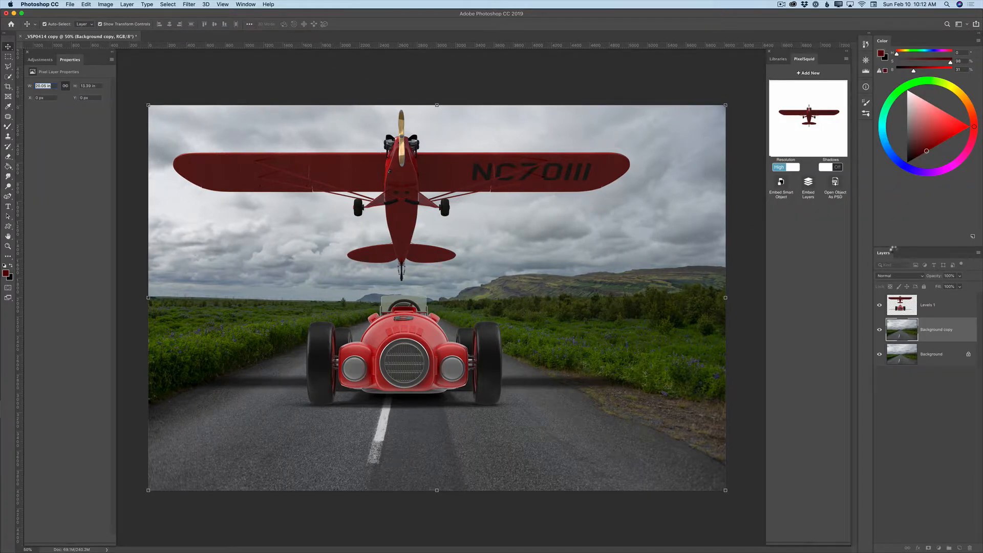
- Compare the blurred Background copy with the original, delete the original Background layer, and merge the visible layers
{"action": "left_click", "coordinate": [880, 332]}
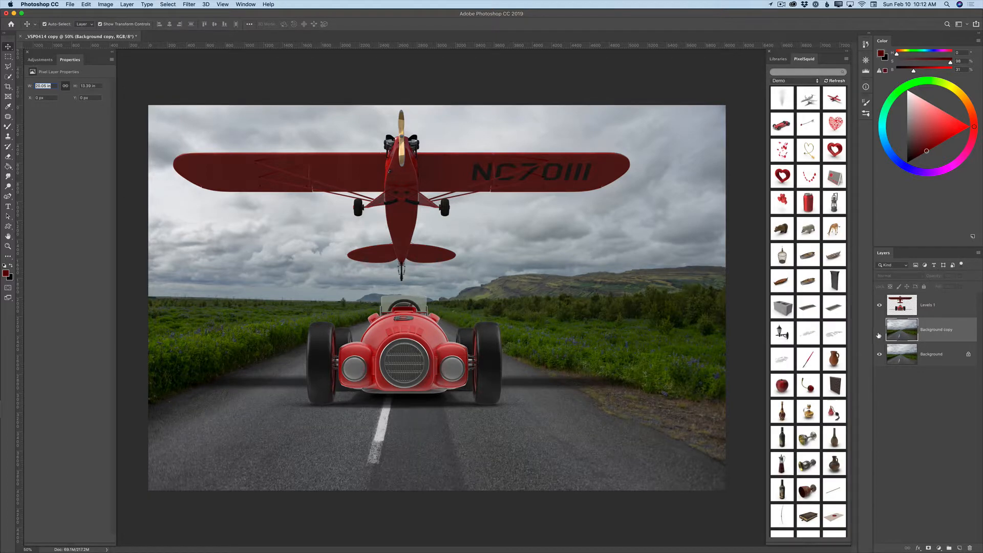
{"action": "left_click", "coordinate": [879, 332]}
{"action": "left_click_drag", "start_coordinate": [942, 354], "coordinate": [969, 546]}
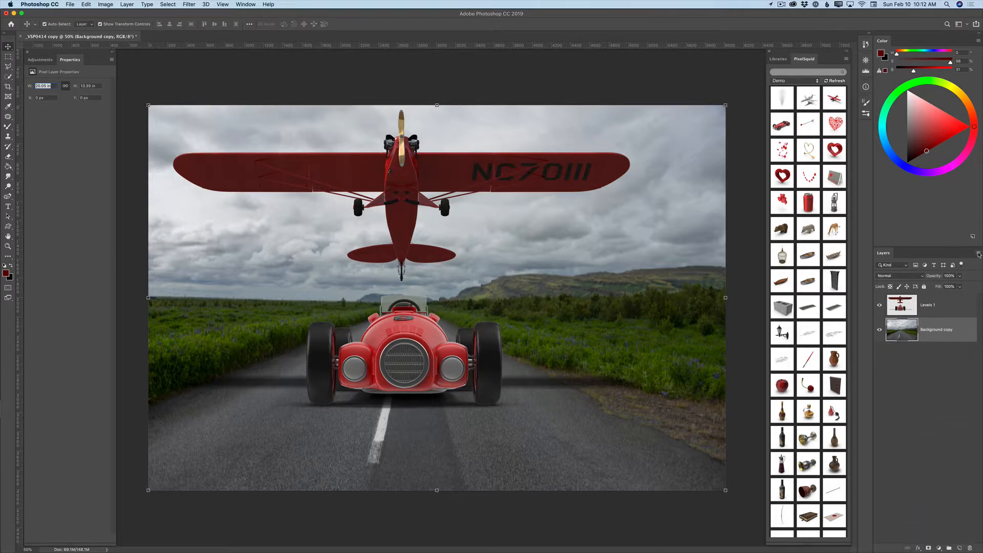
{"action": "left_click", "coordinate": [979, 255]}
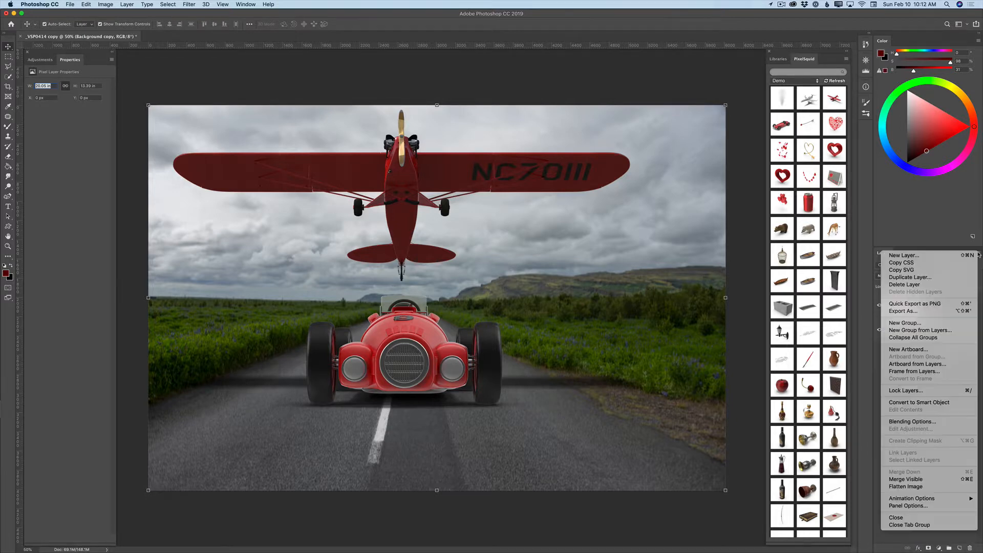
{"action": "left_click", "coordinate": [909, 481]}
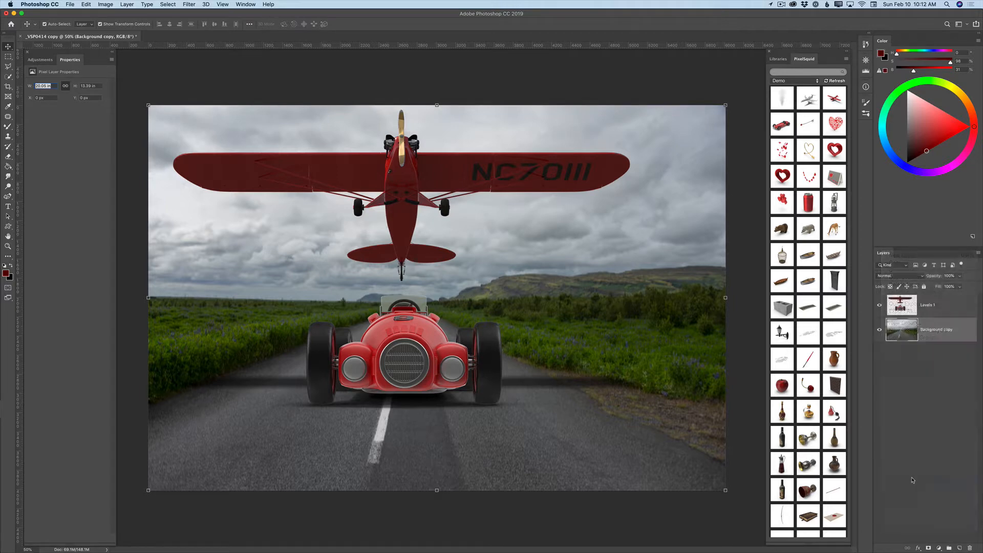
- Open the Camera Raw filter on the merged layer and expand the B&W group in its profile browser
{"action": "left_click", "coordinate": [191, 4]}
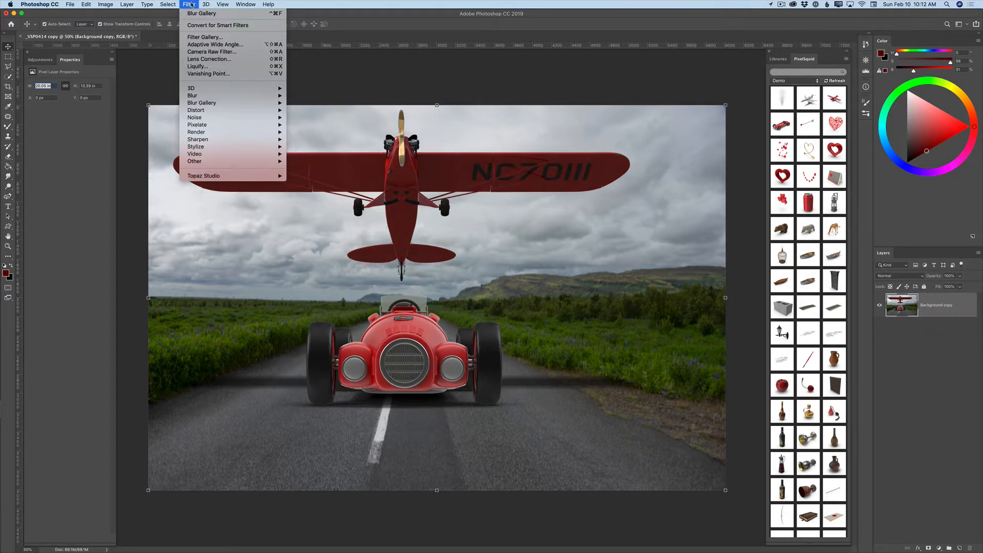
{"action": "left_click", "coordinate": [225, 53]}
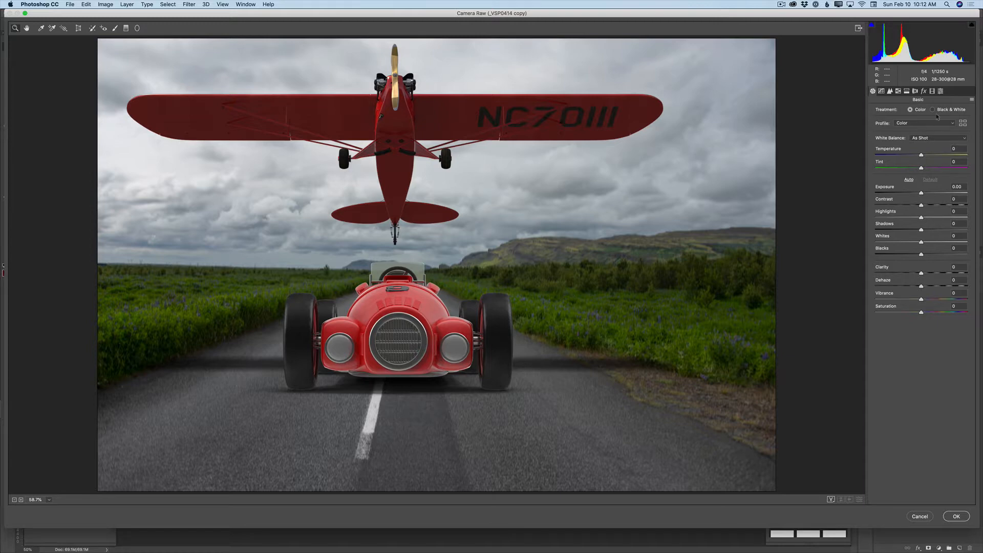
{"action": "left_click", "coordinate": [963, 123]}
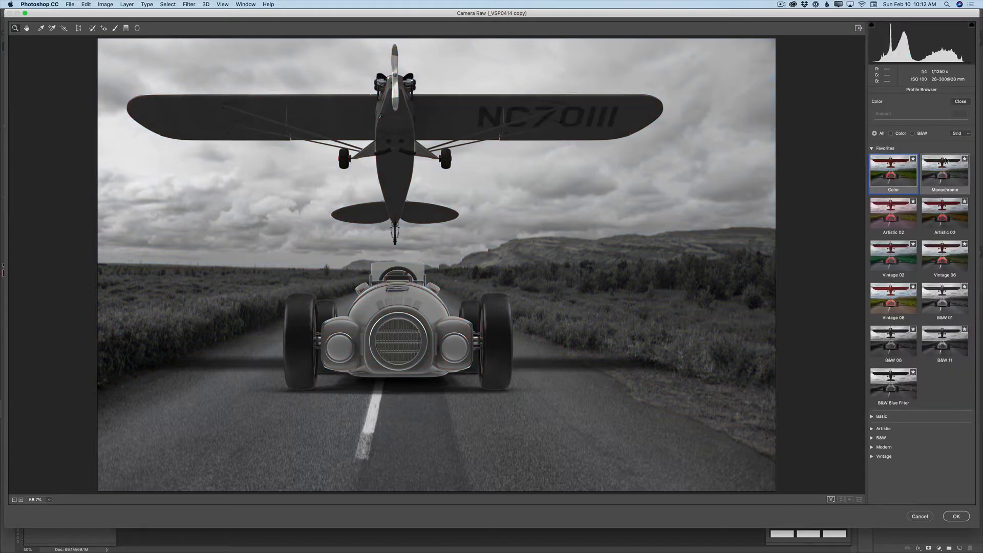
{"action": "left_click", "coordinate": [873, 149]}
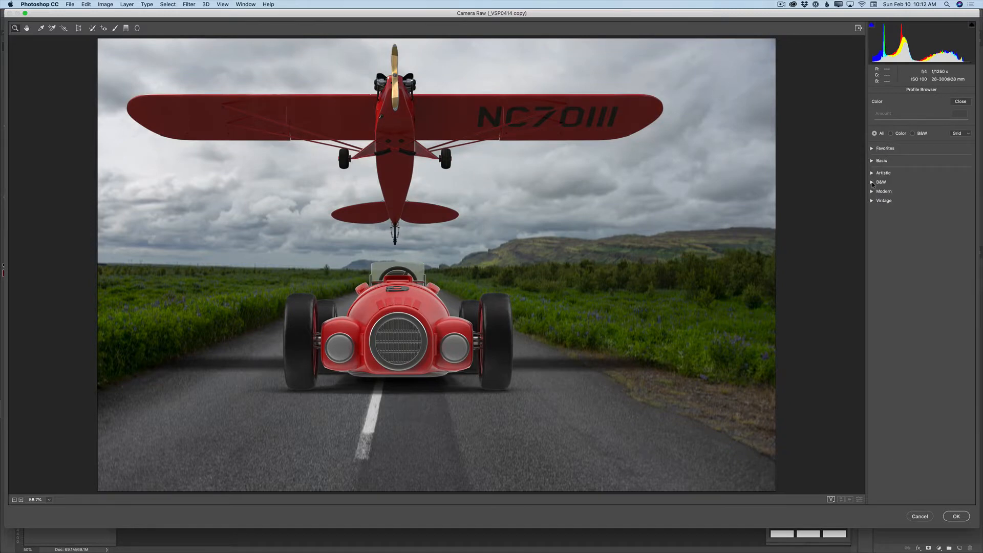
{"action": "left_click", "coordinate": [872, 182]}
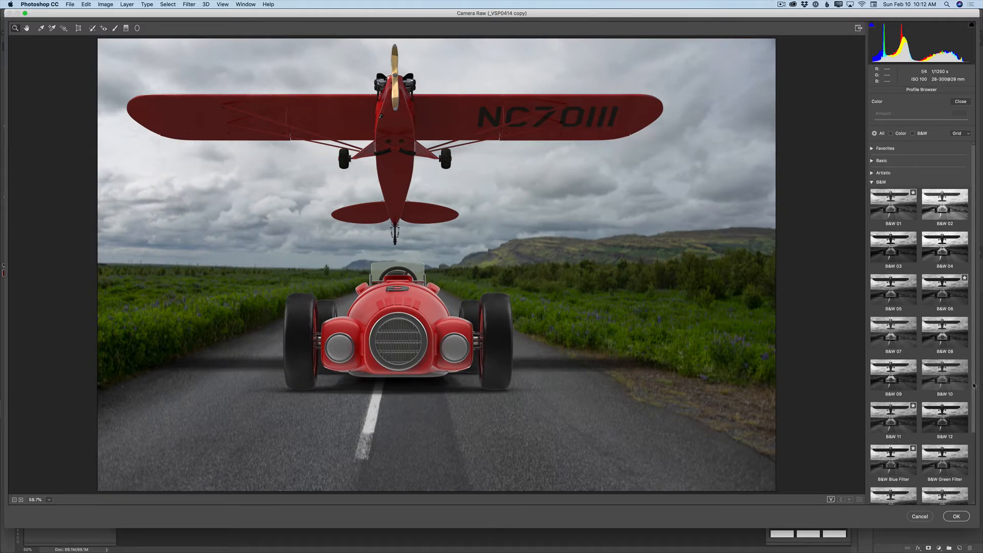
{"action": "left_click_drag", "start_coordinate": [973, 383], "coordinate": [975, 436]}
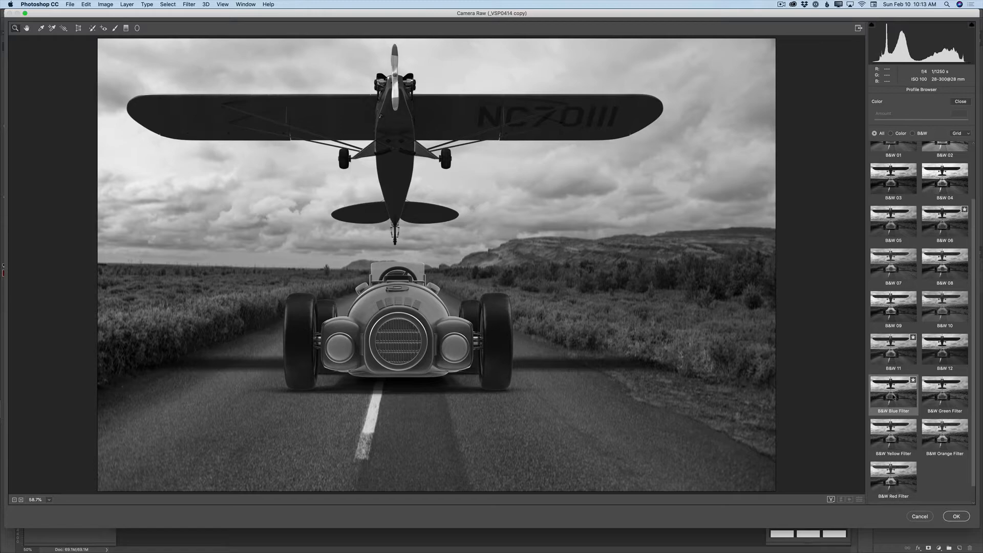
- Try the B&W Blue Filter profile at amounts of 200 and 138, and the B&W 07 and B&W 05 profiles
{"action": "left_click", "coordinate": [892, 395]}
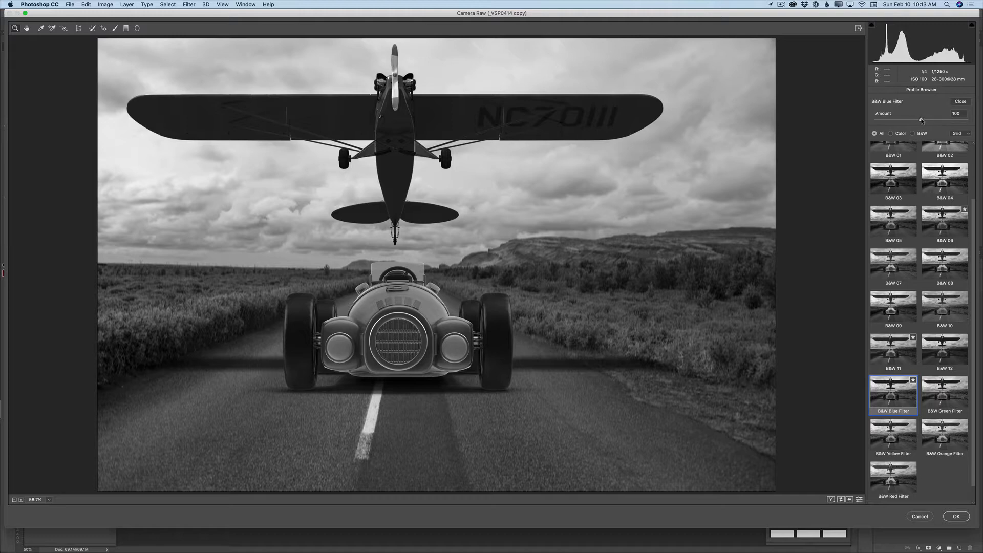
{"action": "left_click_drag", "start_coordinate": [921, 120], "coordinate": [971, 122]}
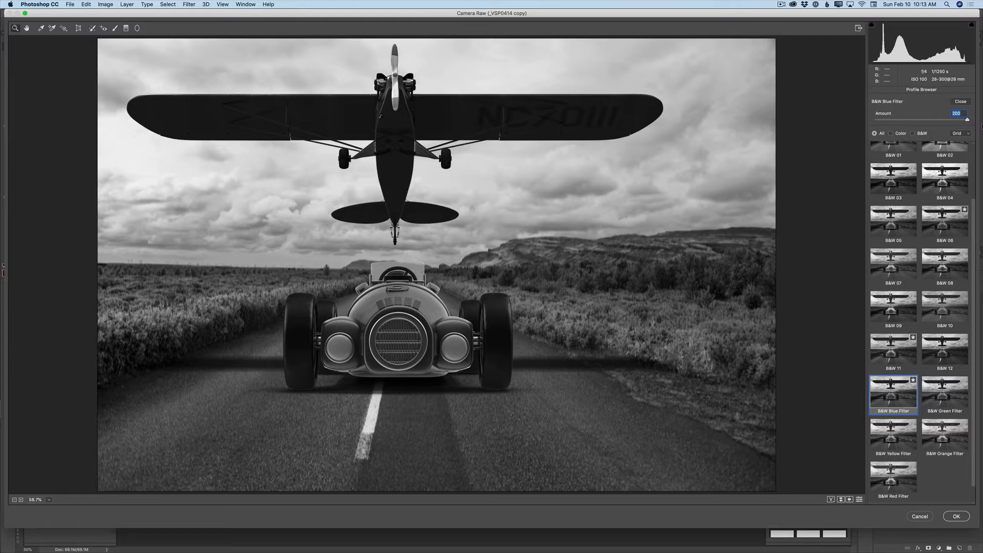
{"action": "left_click_drag", "start_coordinate": [967, 120], "coordinate": [936, 120]}
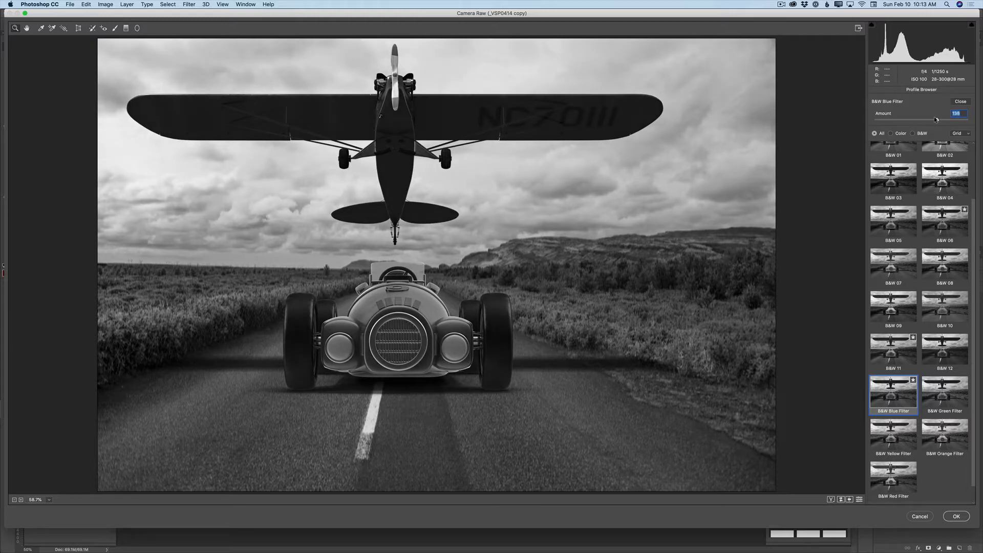
{"action": "double_click", "coordinate": [935, 120]}
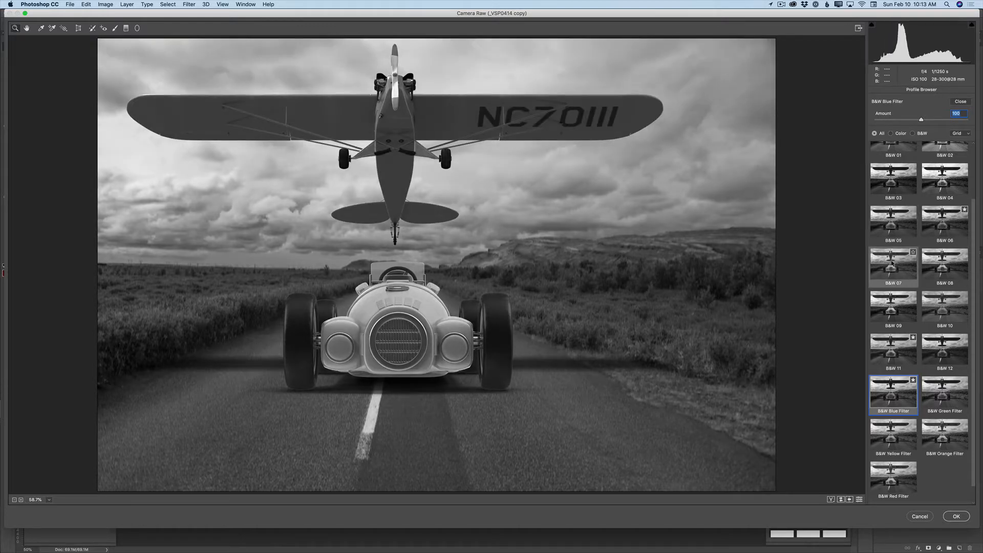
{"action": "left_click", "coordinate": [892, 263]}
{"action": "left_click", "coordinate": [893, 221]}
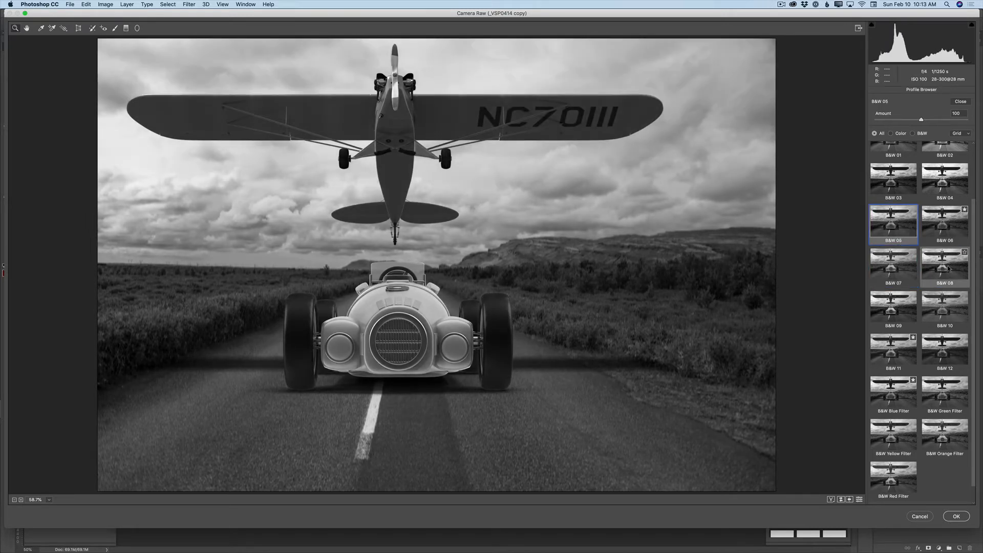
- Apply the B&W 08 profile with its amount set to 58, and return to the Basic settings
{"action": "left_click", "coordinate": [947, 268]}
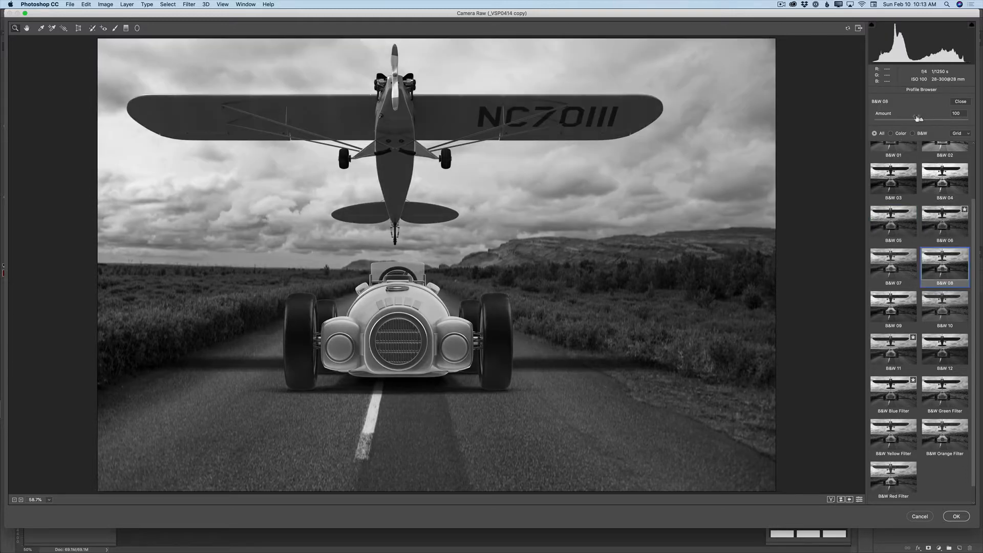
{"action": "left_click_drag", "start_coordinate": [921, 119], "coordinate": [901, 122]}
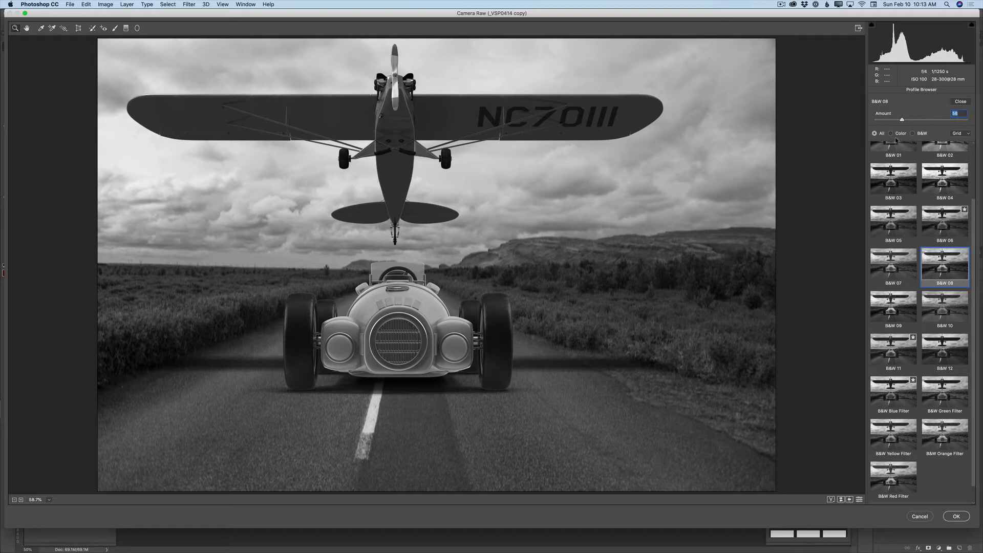
{"action": "left_click", "coordinate": [961, 102]}
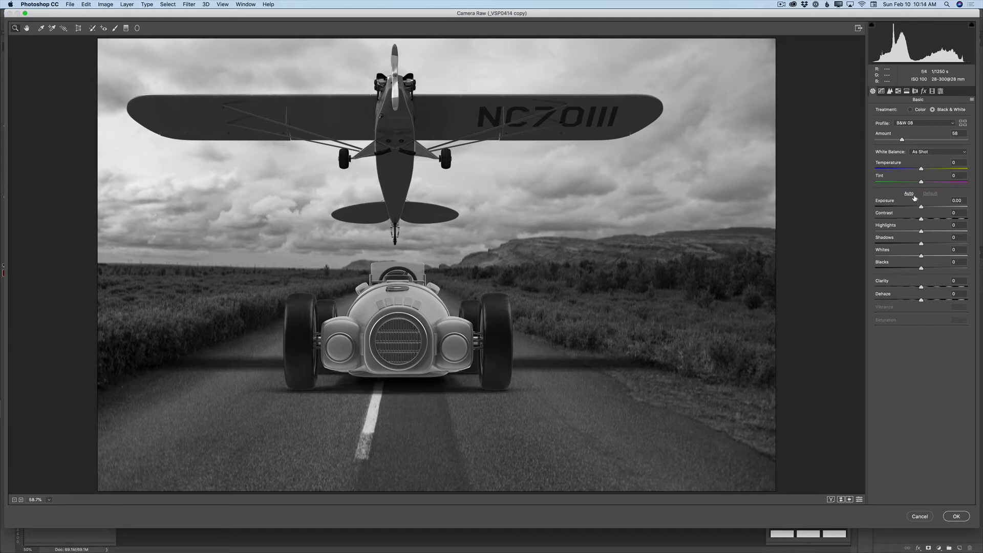
- Set Contrast to +32 and Highlights to -58, keep Exposure at 0.00, and apply the Camera Raw filter
{"action": "left_click_drag", "start_coordinate": [920, 206], "coordinate": [936, 219]}
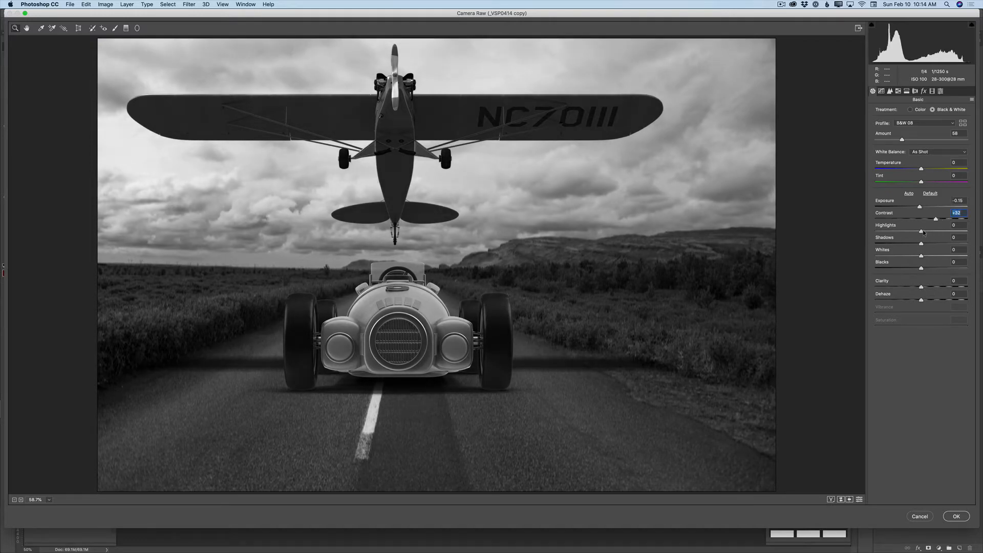
{"action": "left_click_drag", "start_coordinate": [921, 231], "coordinate": [896, 230]}
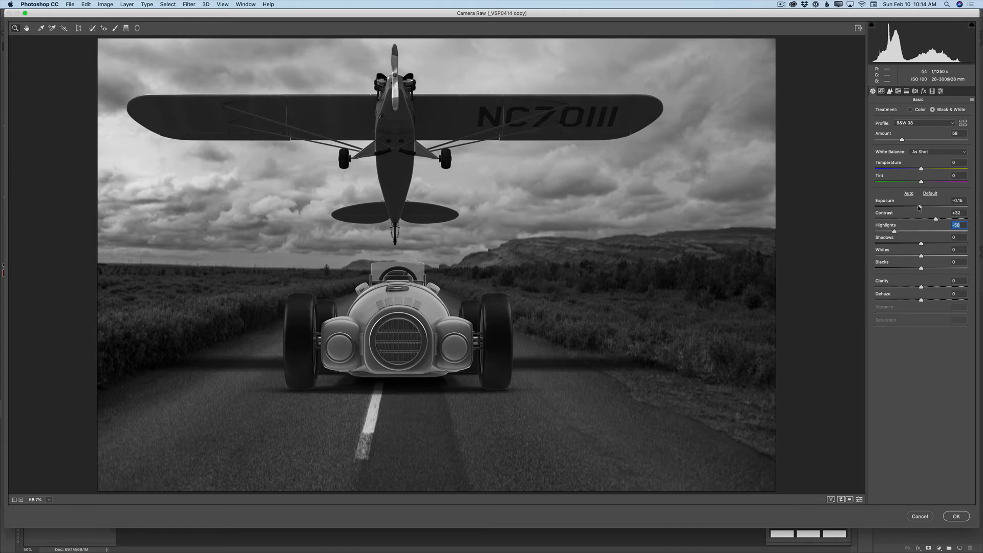
{"action": "left_click_drag", "start_coordinate": [920, 207], "coordinate": [922, 207]}
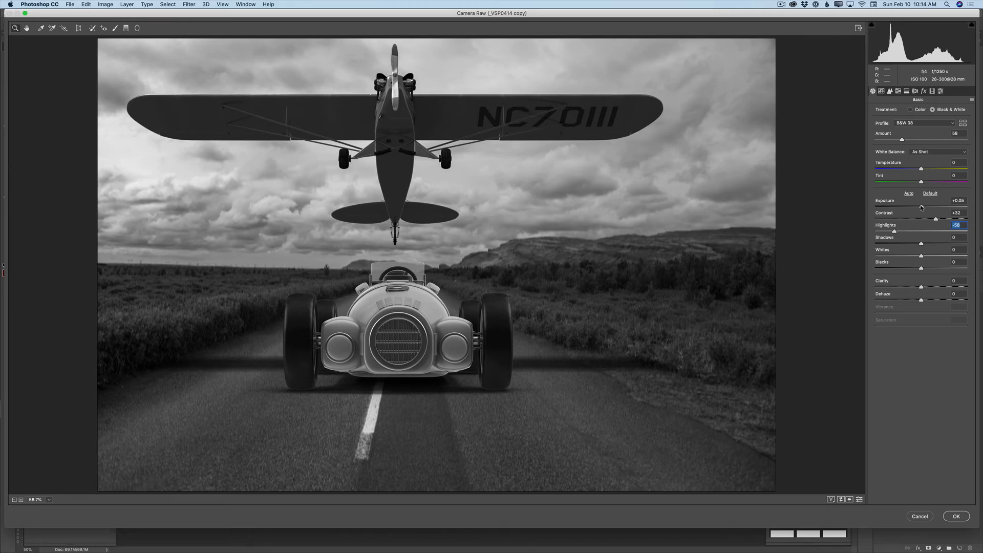
{"action": "double_click", "coordinate": [921, 207]}
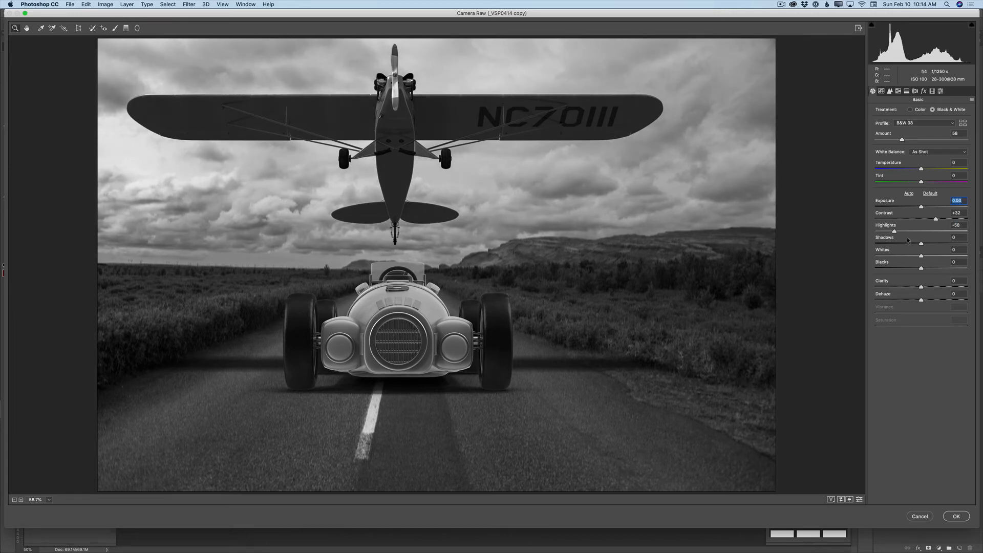
{"action": "left_click", "coordinate": [956, 516]}
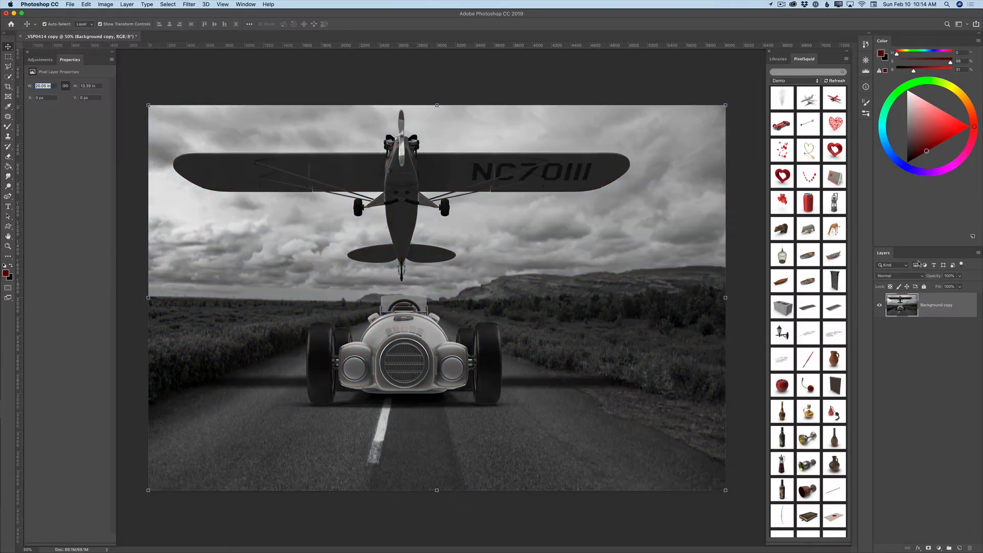